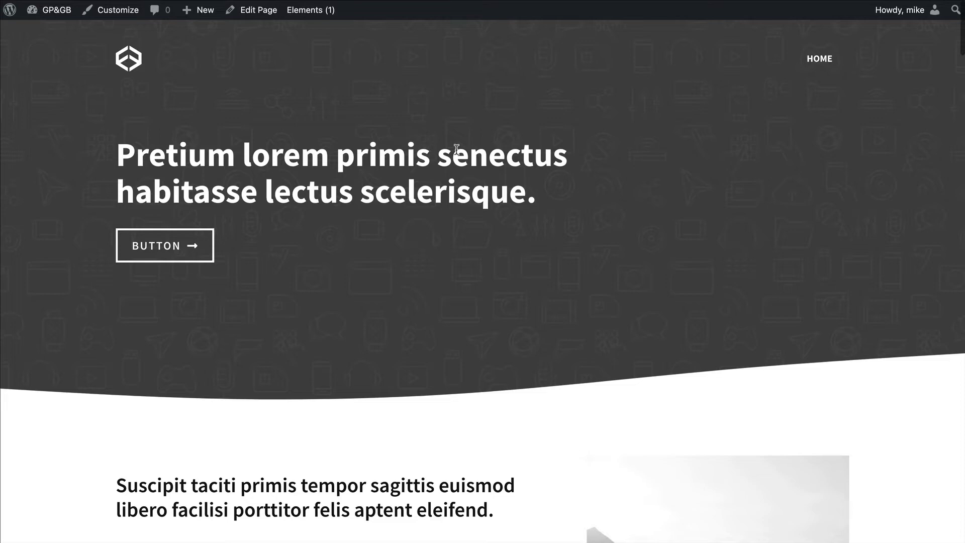
Create a new Block-type element titled Topbar.
click(311, 10)
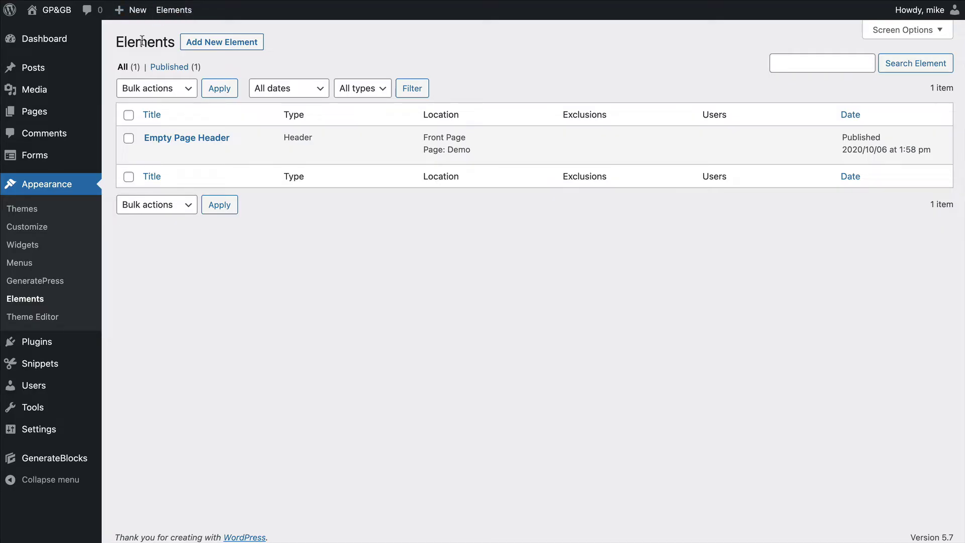
click(225, 41)
click(463, 300)
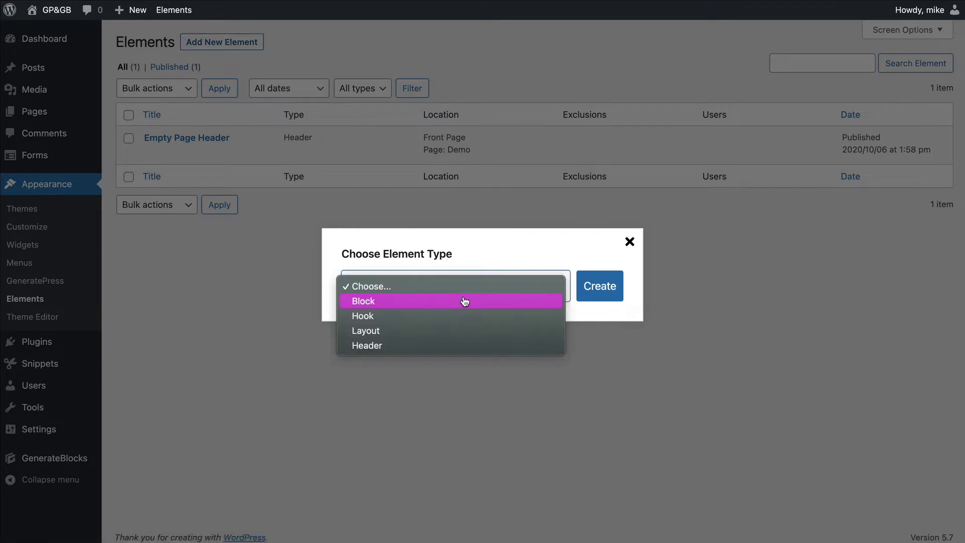
click(442, 303)
click(601, 289)
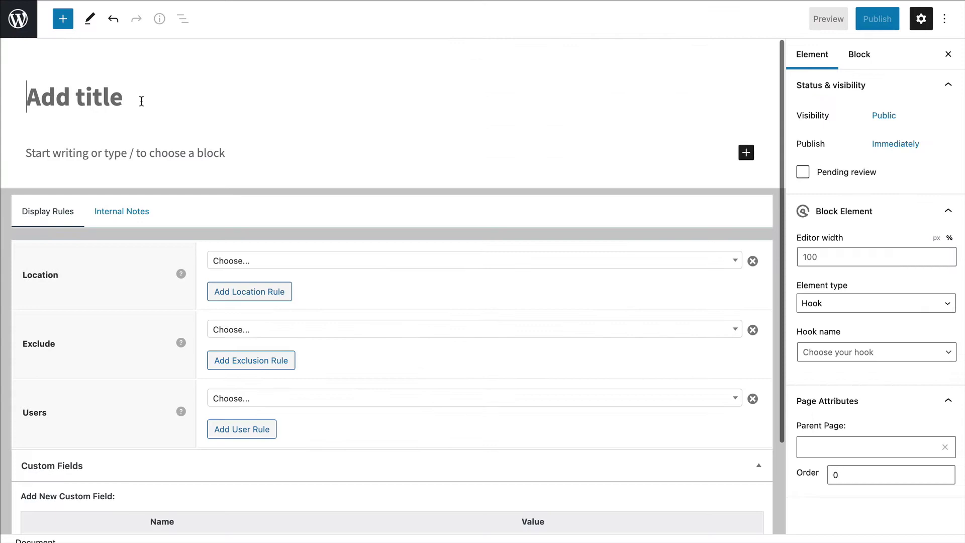
click(141, 101)
text(Topbar)
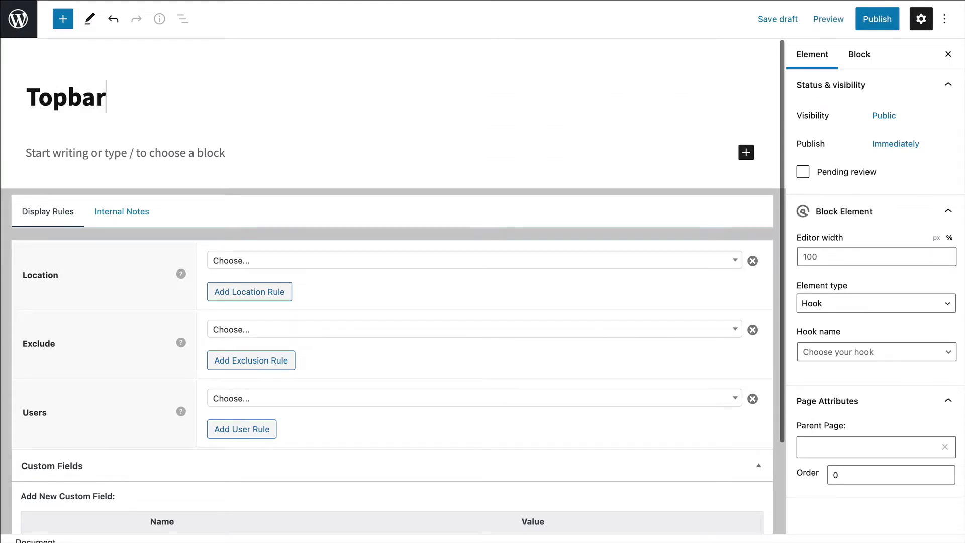
Show it on the Entire Site as a Hook on before_header, then publish.
click(254, 263)
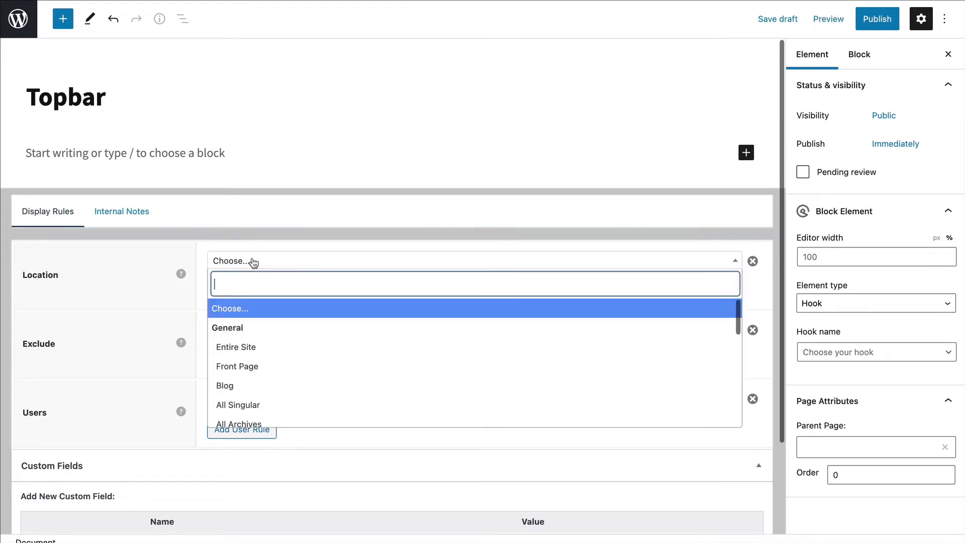
click(249, 346)
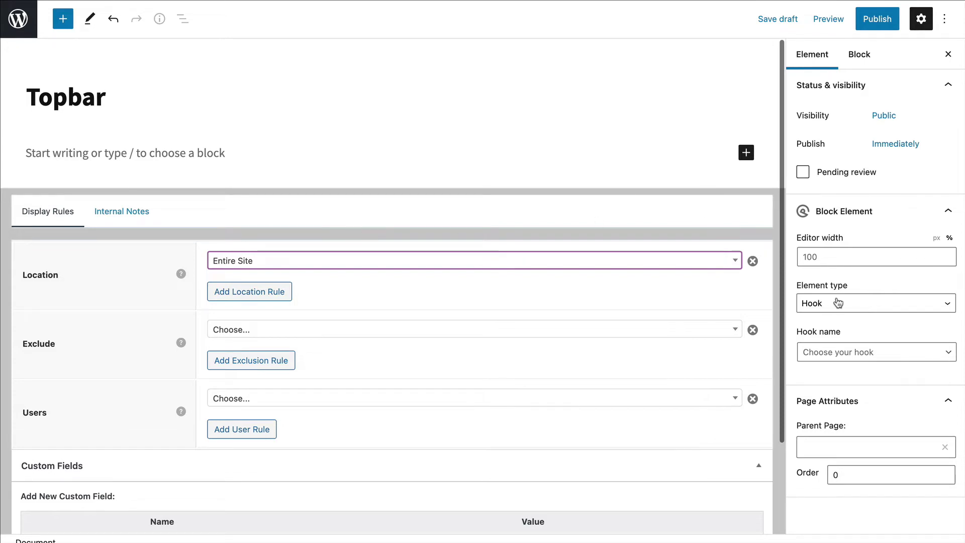
click(838, 303)
click(837, 303)
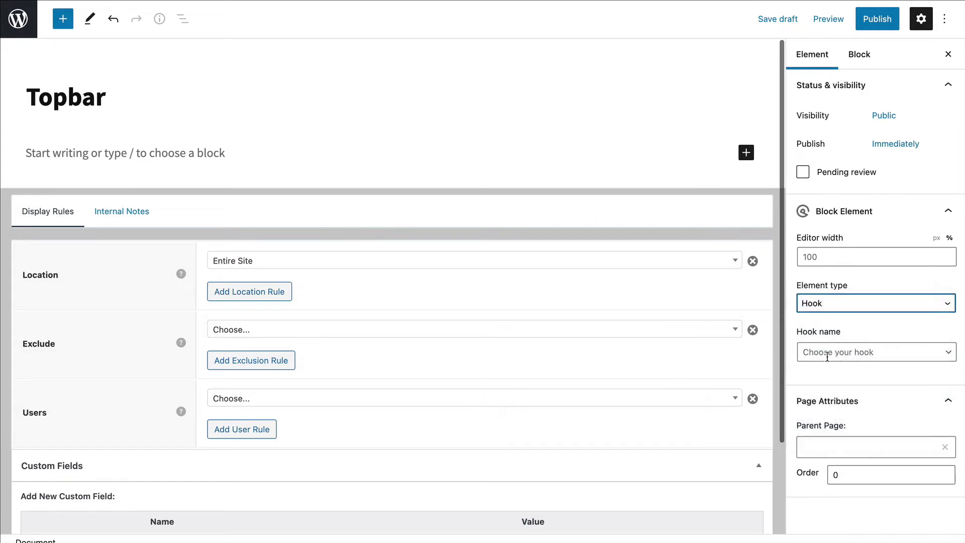
click(828, 354)
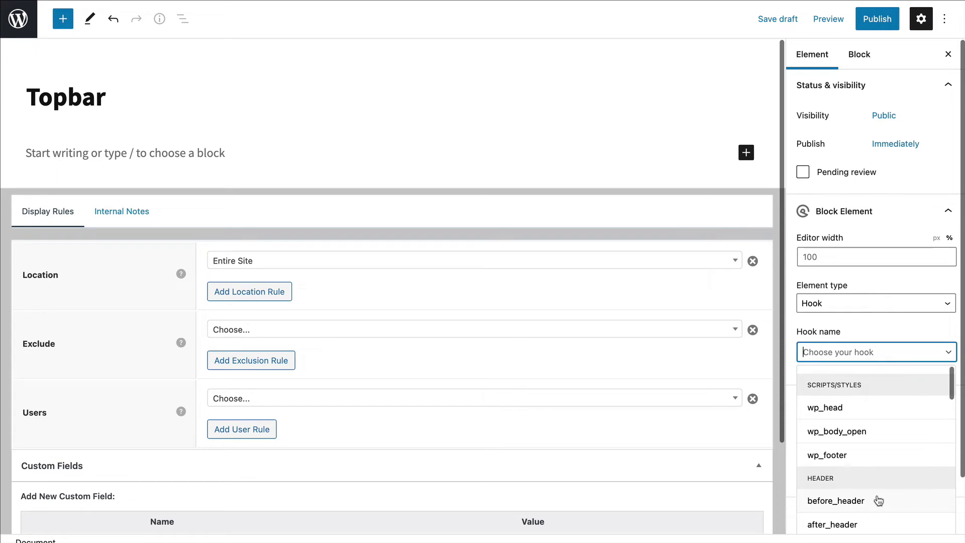
click(878, 500)
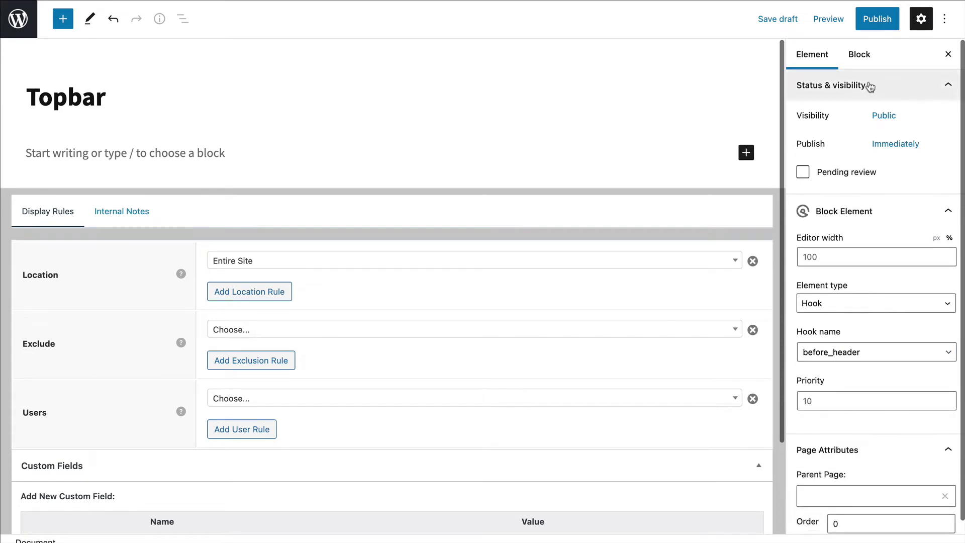
click(875, 22)
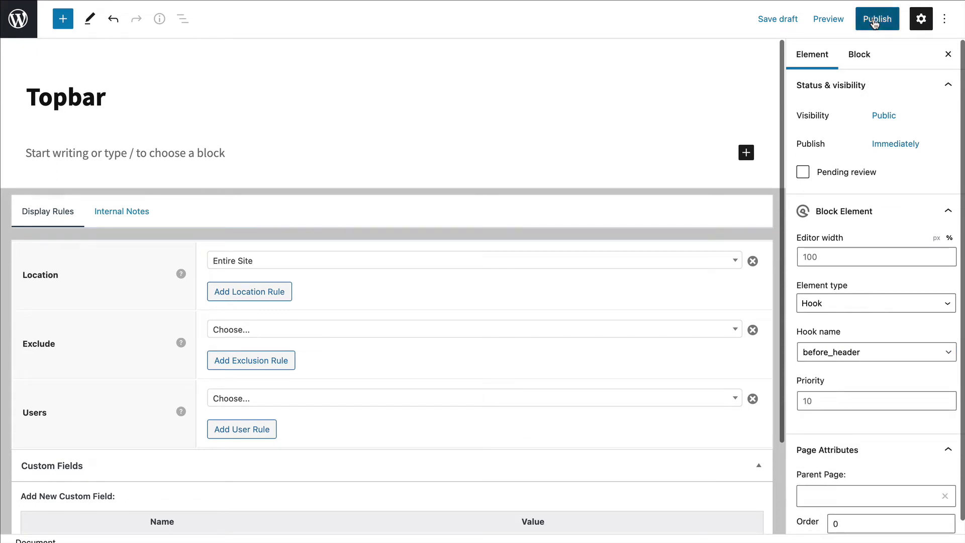
click(869, 23)
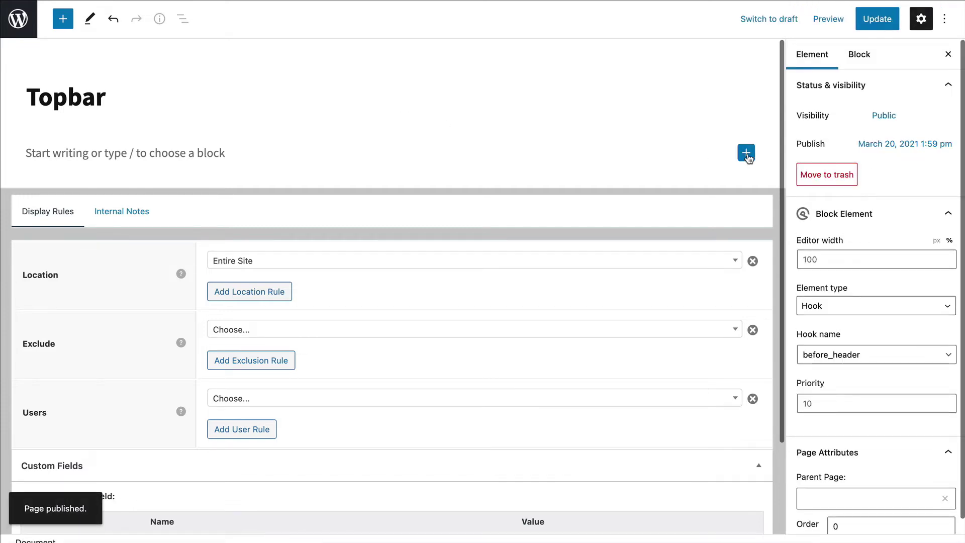
Insert a Container block with a near-black #111111 background.
click(746, 152)
click(577, 260)
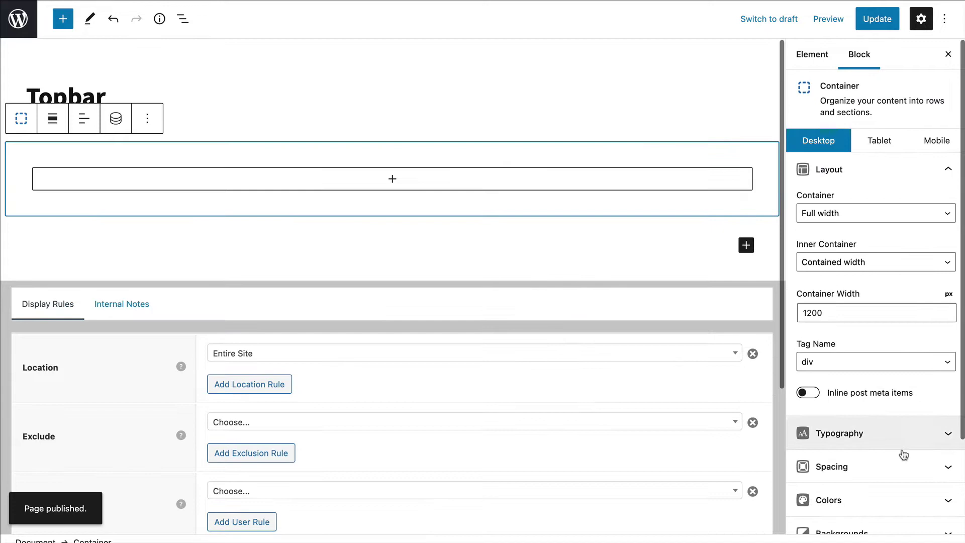
click(893, 499)
scroll(931, 336, down, 5)
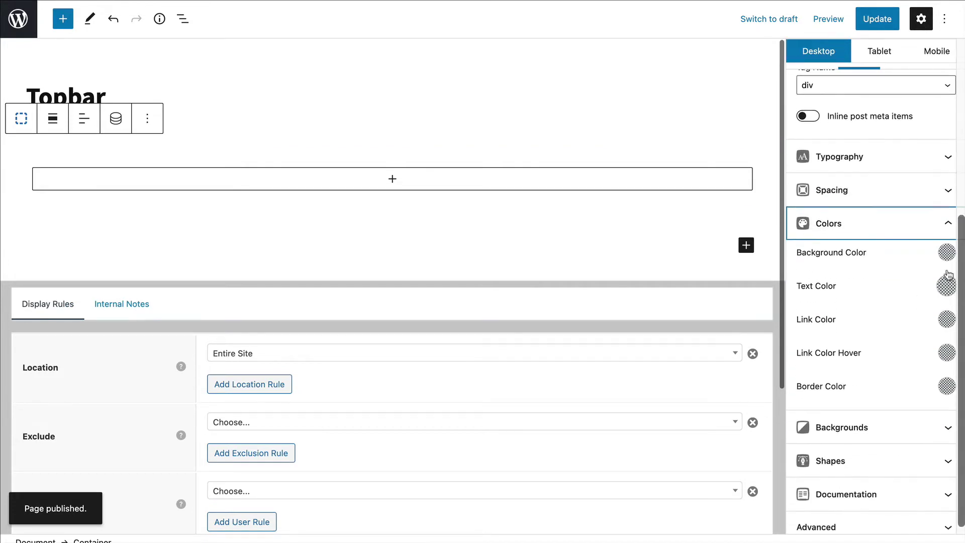
click(946, 252)
click(796, 517)
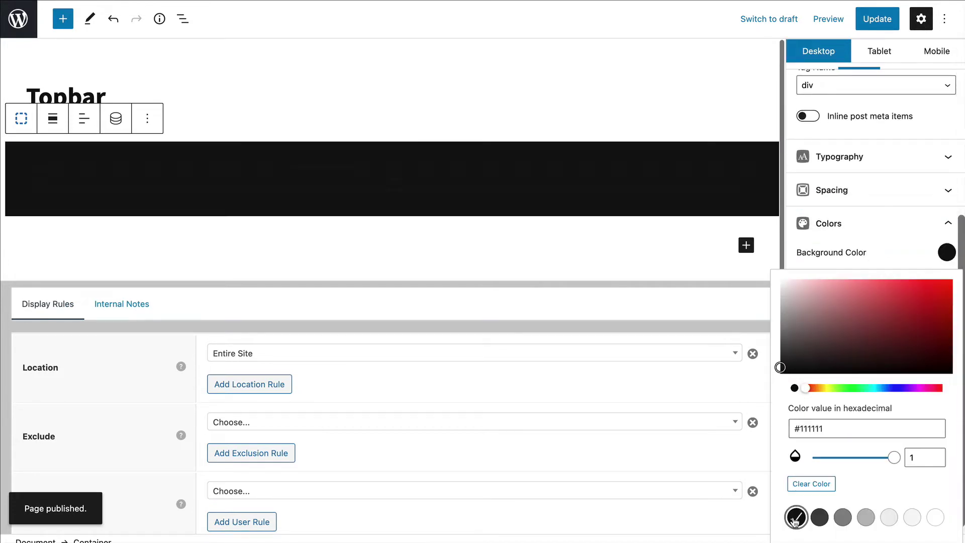
Set the container padding to 0 top/bottom and 30 left/right, and save.
click(859, 191)
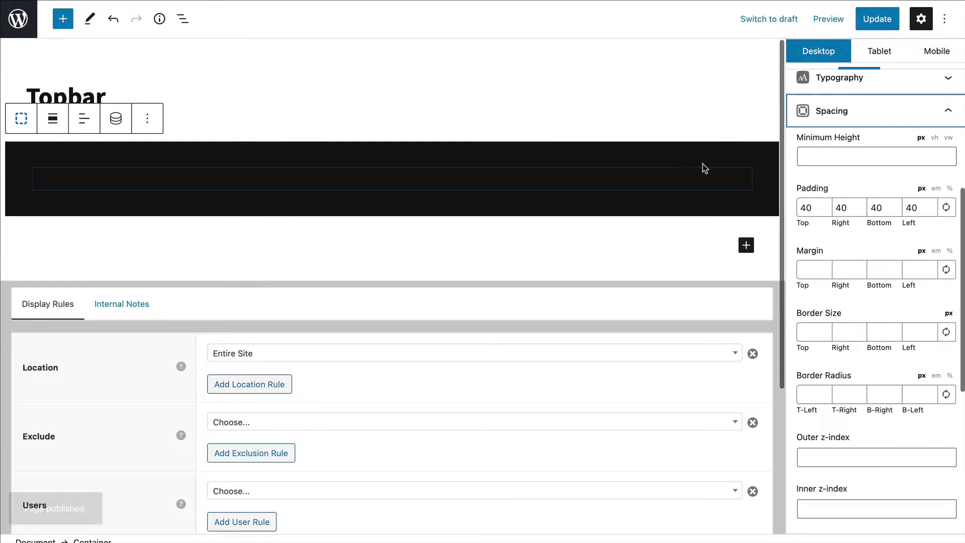
click(810, 207)
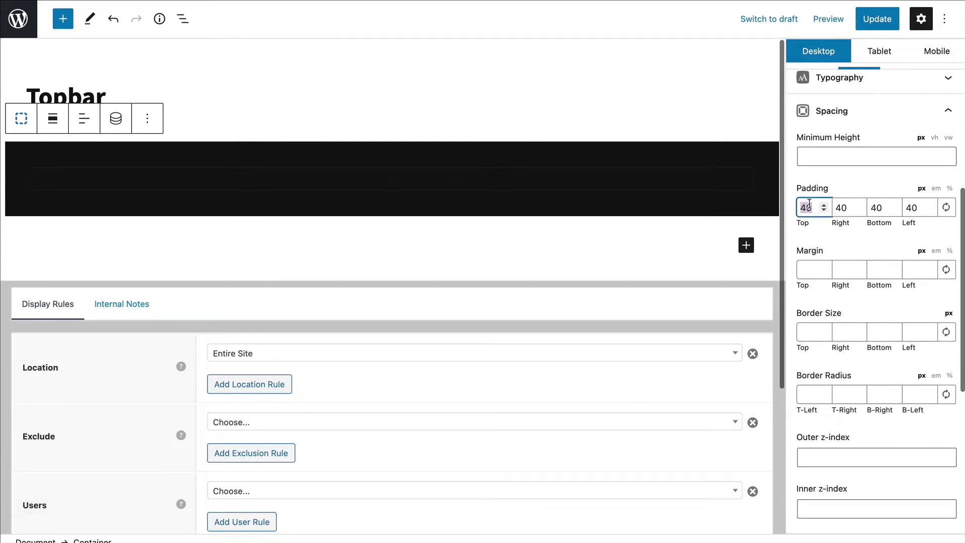
text(0)
key(Tab)
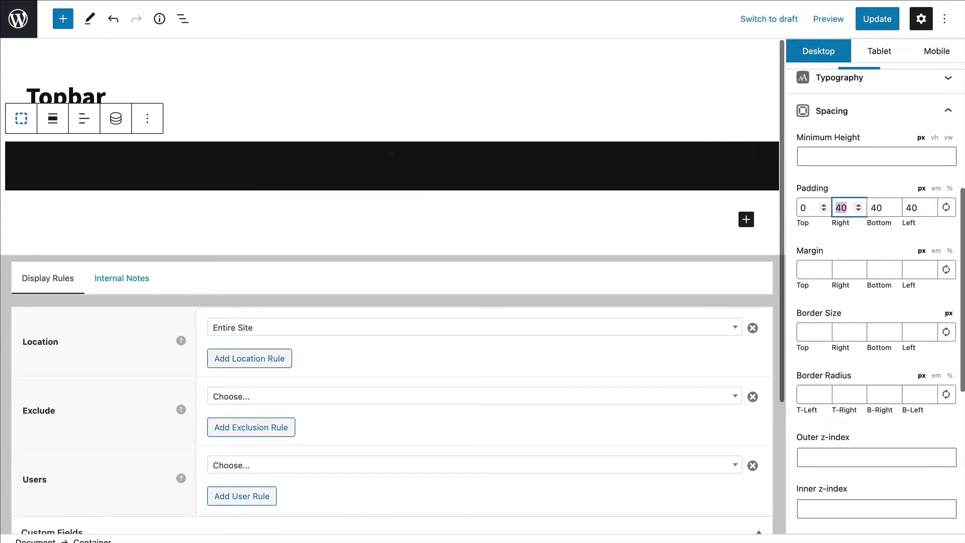
text(30)
key(Tab)
text(0)
key(Tab)
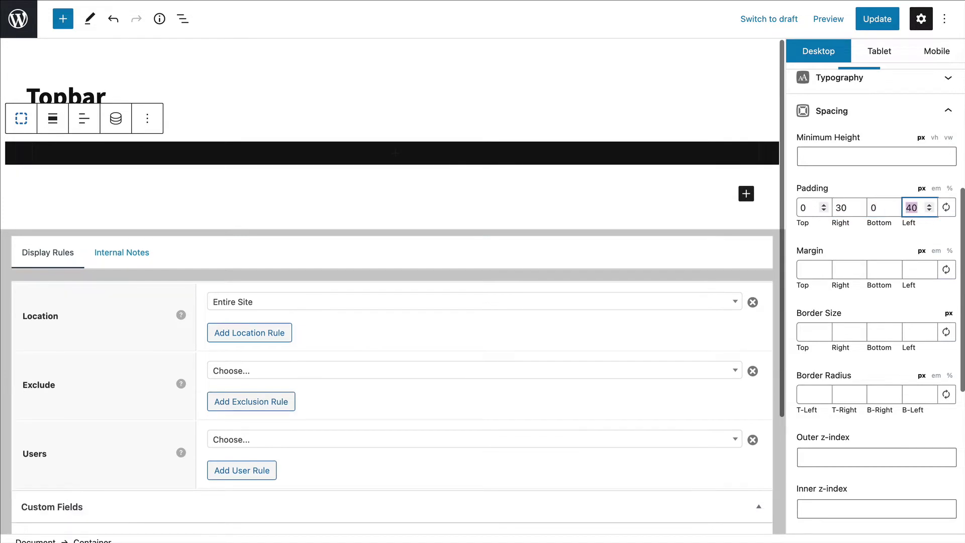
text(30)
click(877, 19)
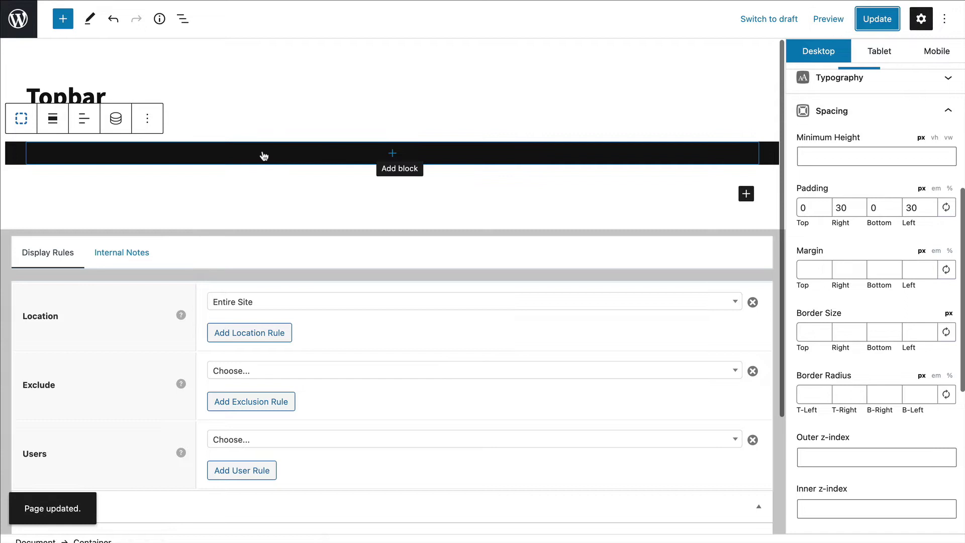
click(358, 160)
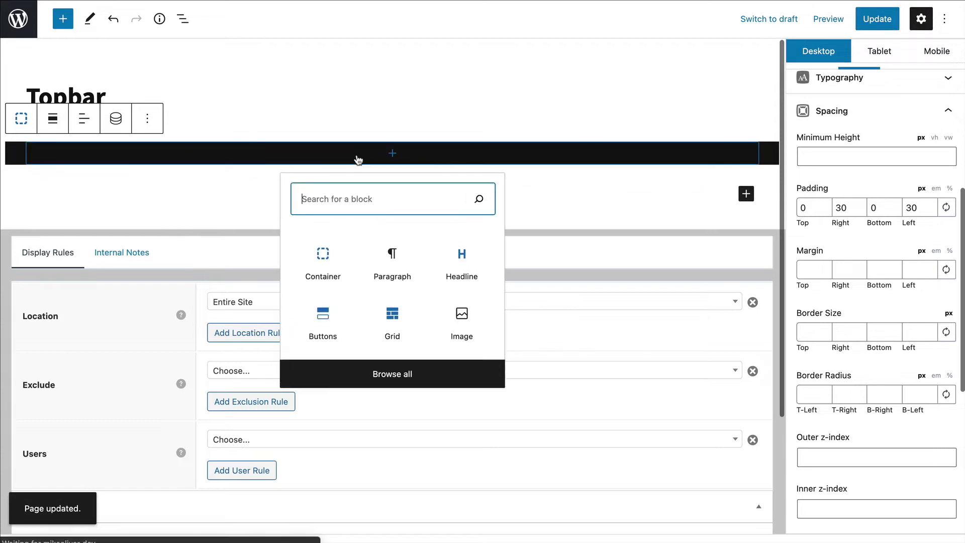
click(318, 332)
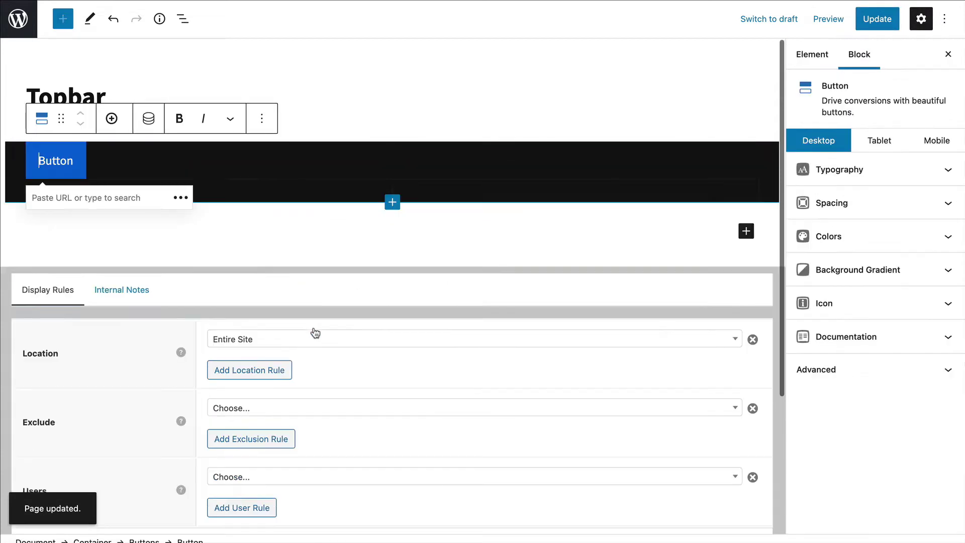
double_click(52, 161)
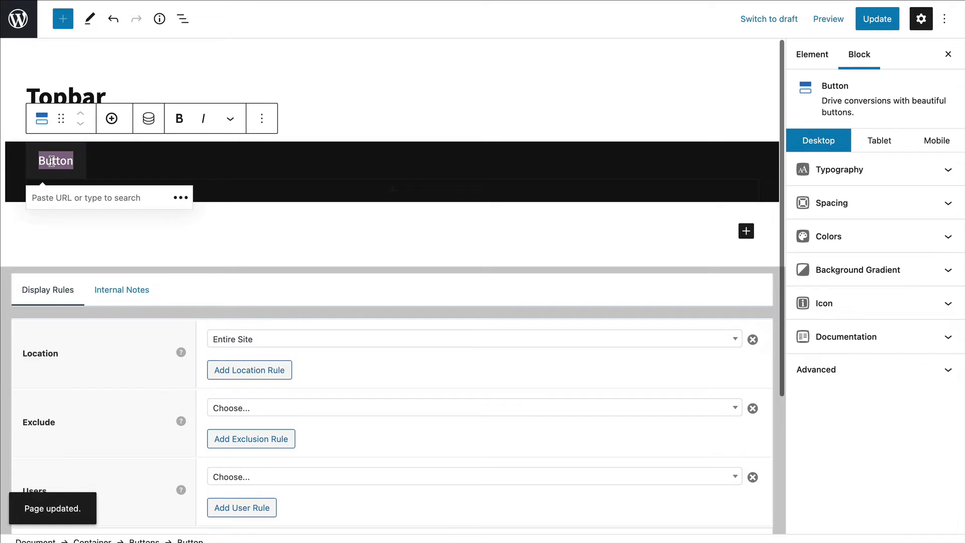
text(000 000 00)
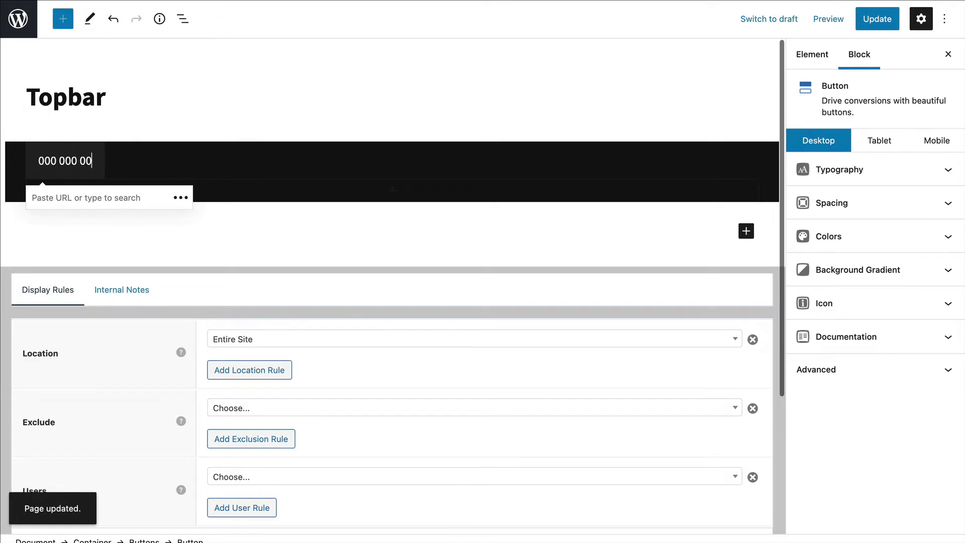
text(00)
click(42, 190)
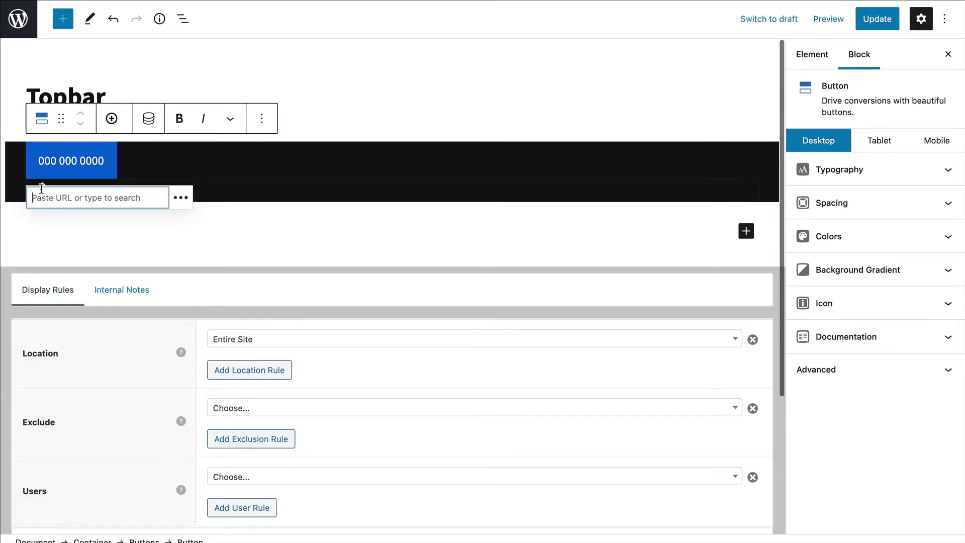
key(Return)
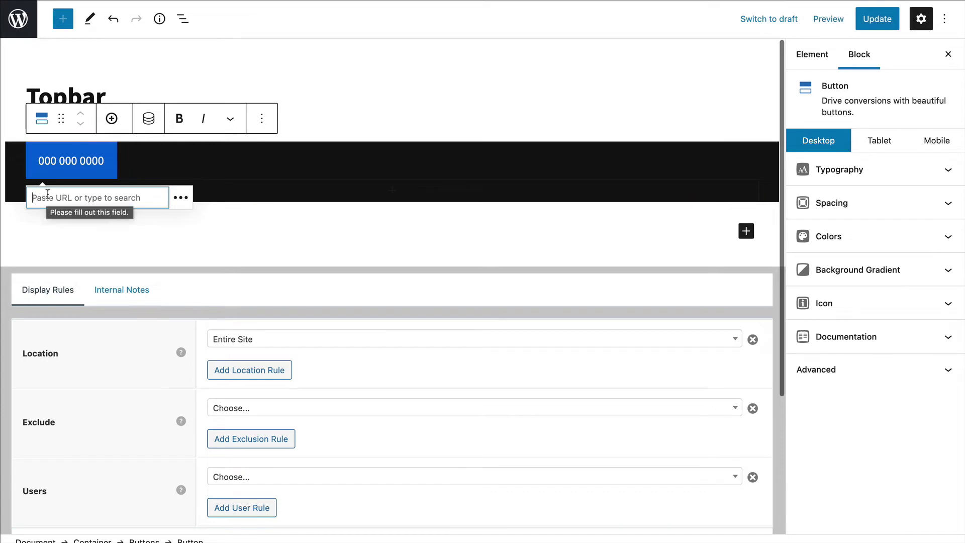
click(59, 155)
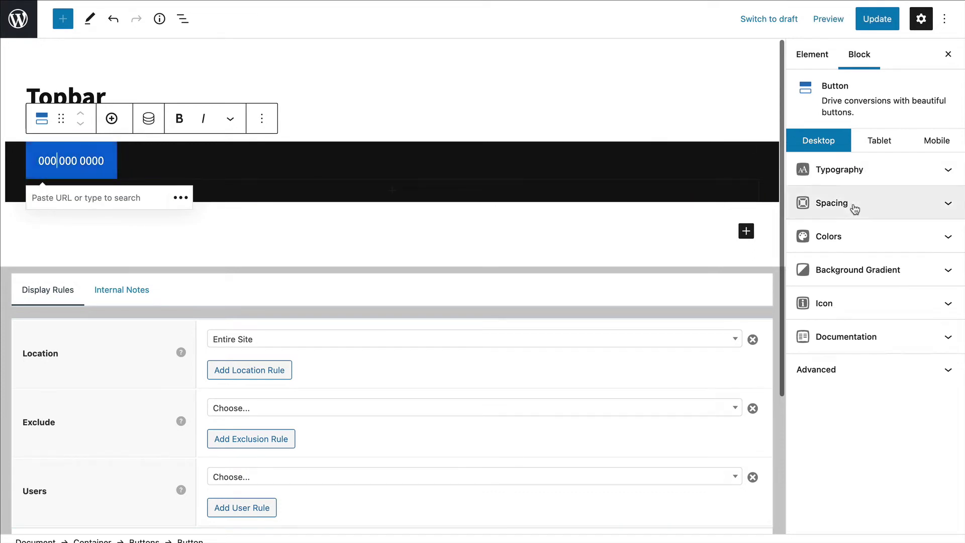
Set the button padding to 5 top/bottom and 15 left/right.
click(854, 205)
click(813, 251)
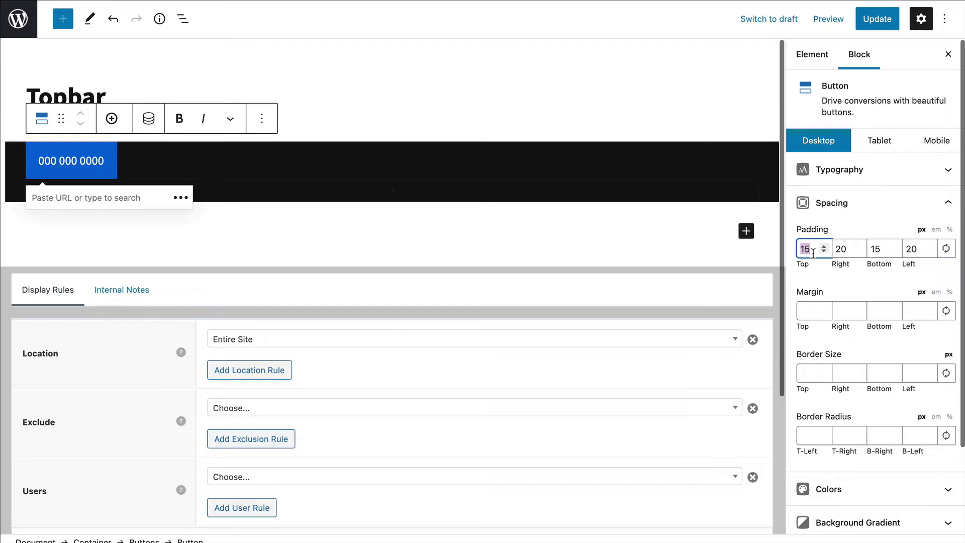
text(5)
key(Tab)
text(15)
key(Tab)
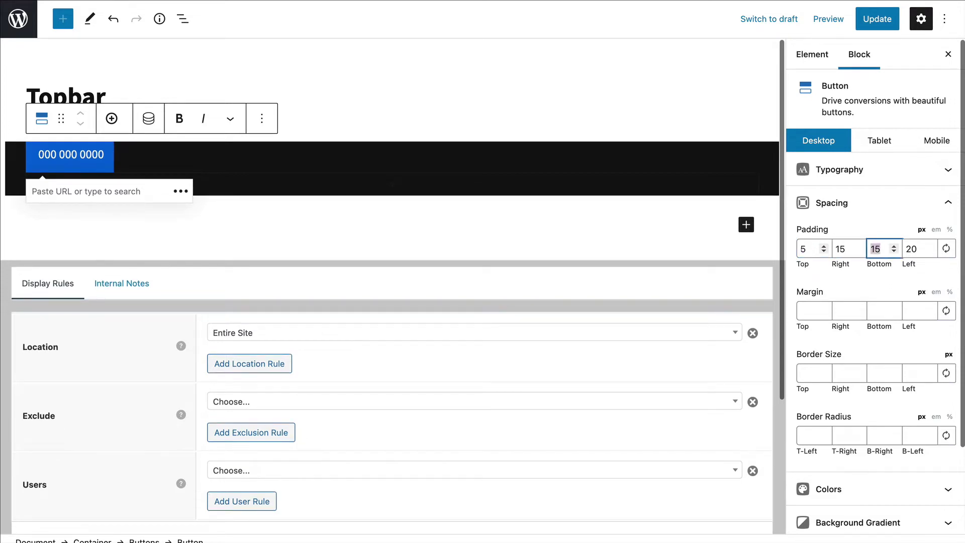
text(5)
key(Tab)
text(15)
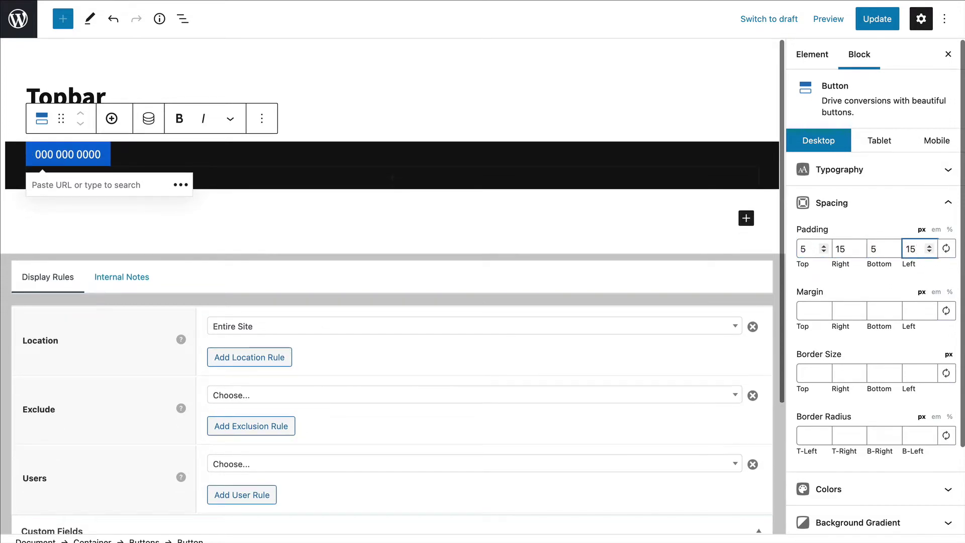
click(75, 156)
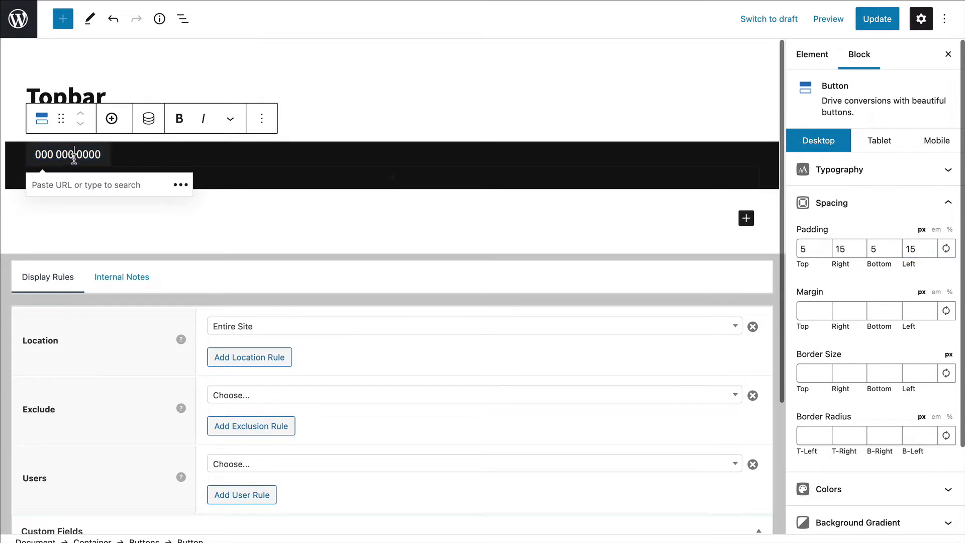
Add the General phone icon to the button, shrink it to 0.7 em, and save.
scroll(925, 398, down, 2)
click(867, 453)
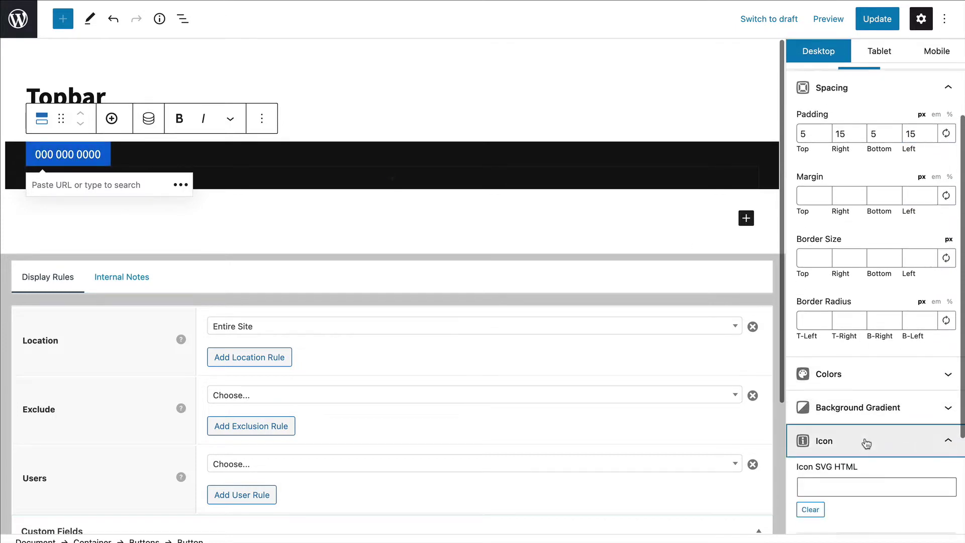
click(828, 469)
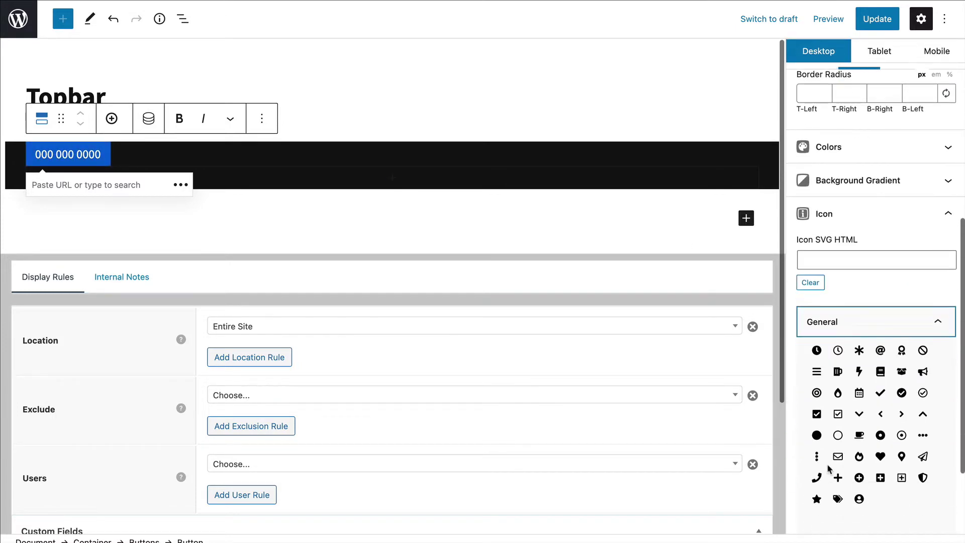
click(816, 480)
scroll(855, 462, down, 4)
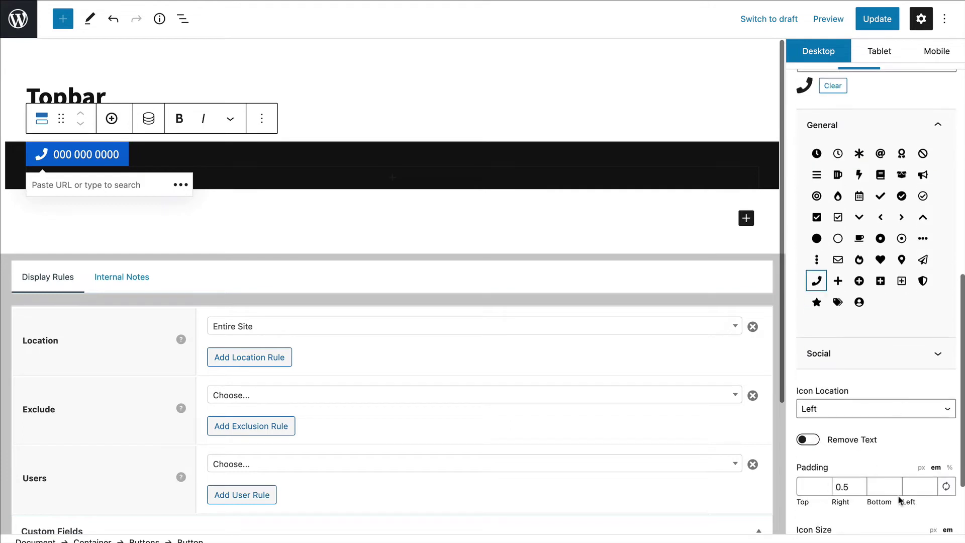
scroll(900, 500, down, 1)
click(912, 495)
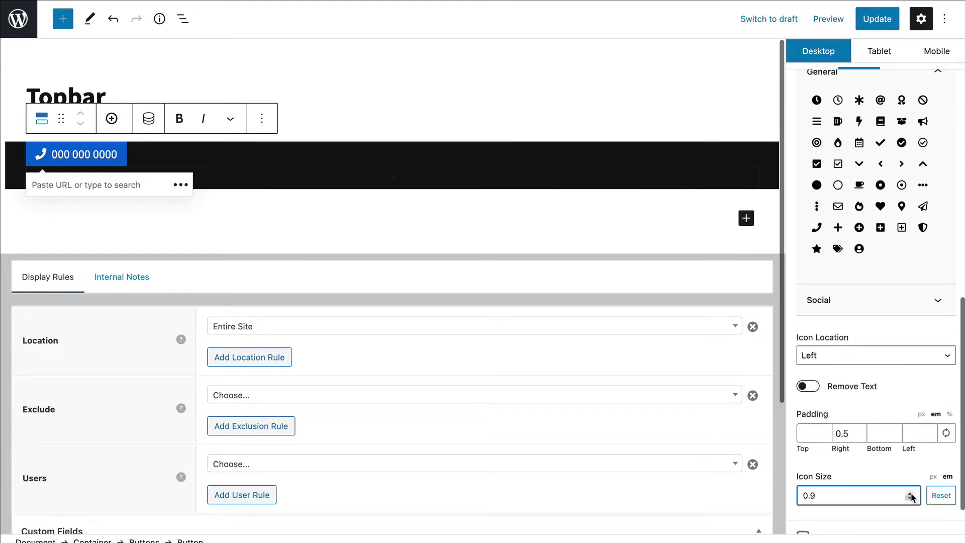
click(910, 498)
click(910, 499)
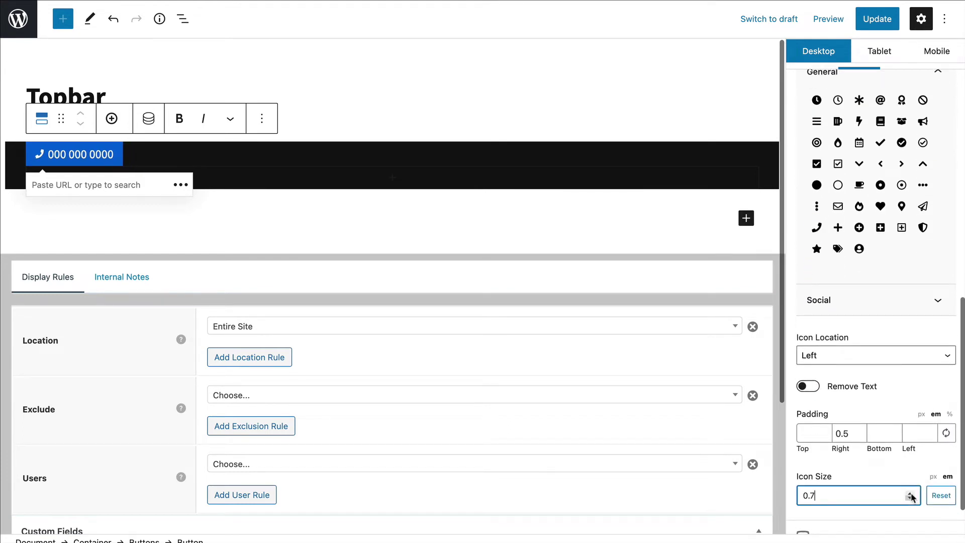
click(879, 18)
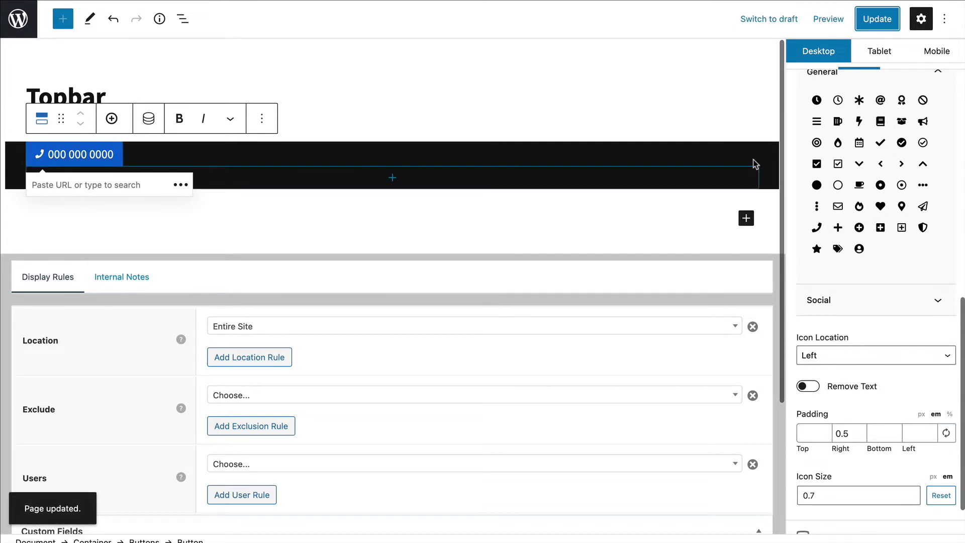
Align the Buttons group to the right of the bar.
mouse_move(42, 105)
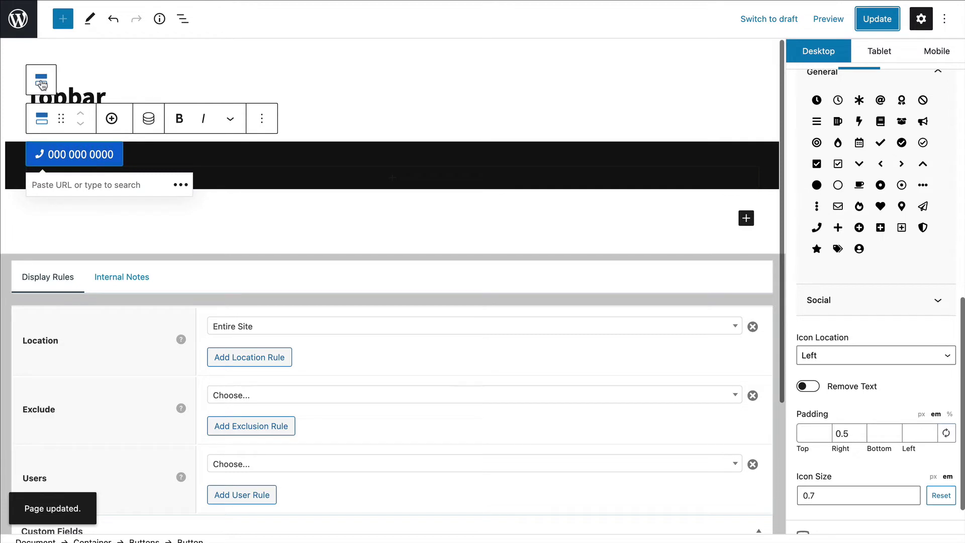
click(42, 83)
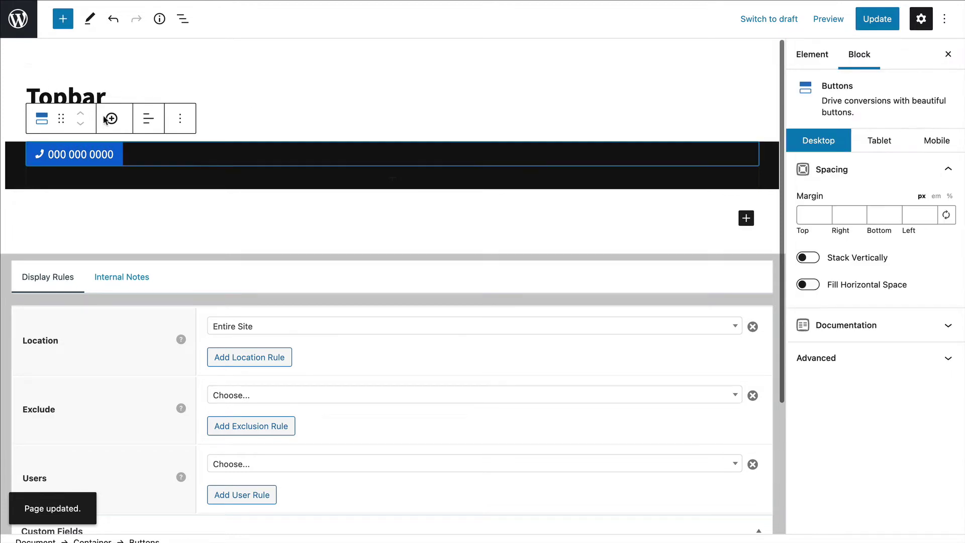
click(150, 119)
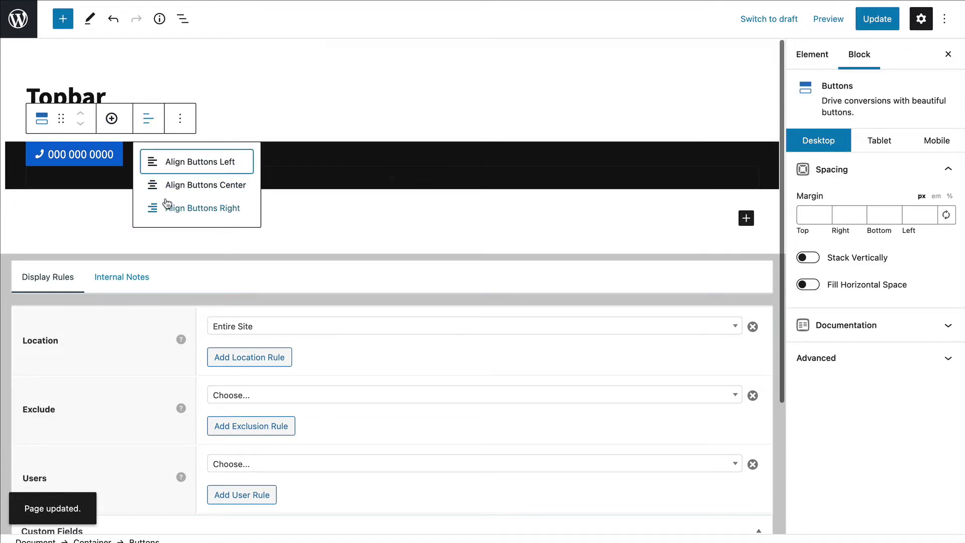
click(167, 206)
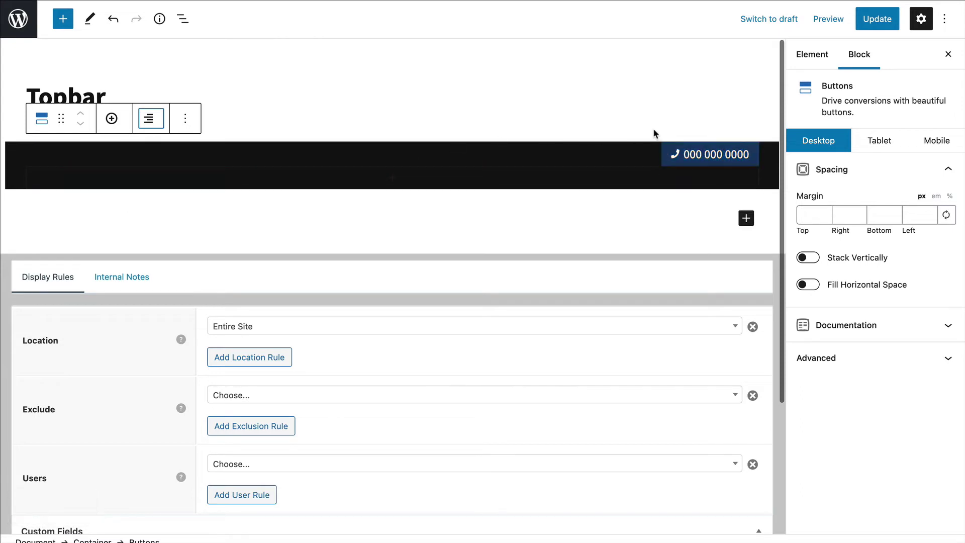
click(646, 109)
Make the phone button black, with white background and black text on hover, and save.
click(722, 154)
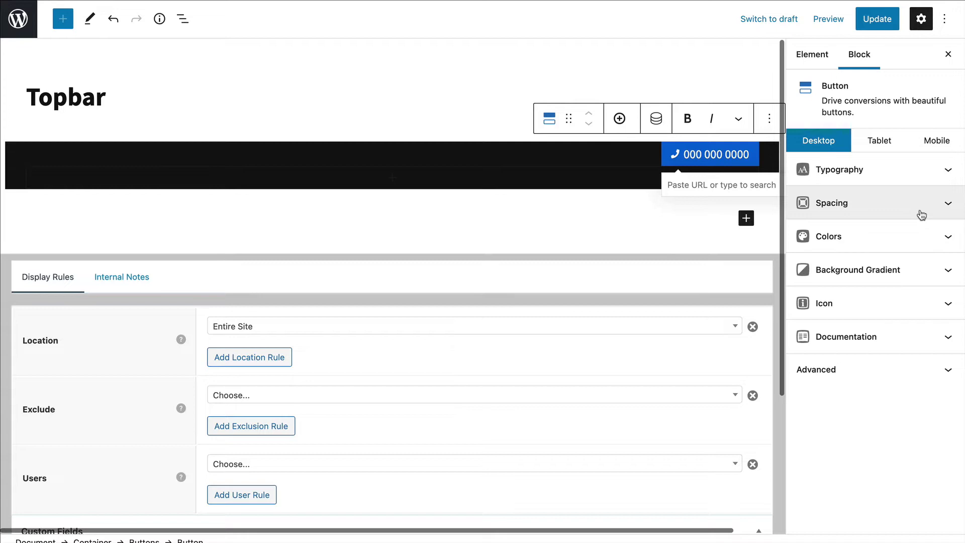
click(922, 235)
click(945, 296)
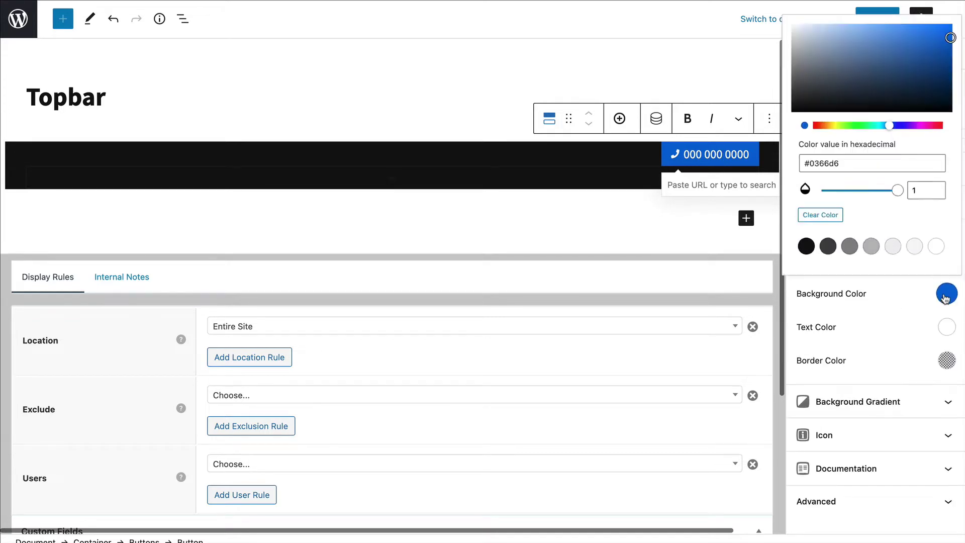
click(806, 246)
click(897, 313)
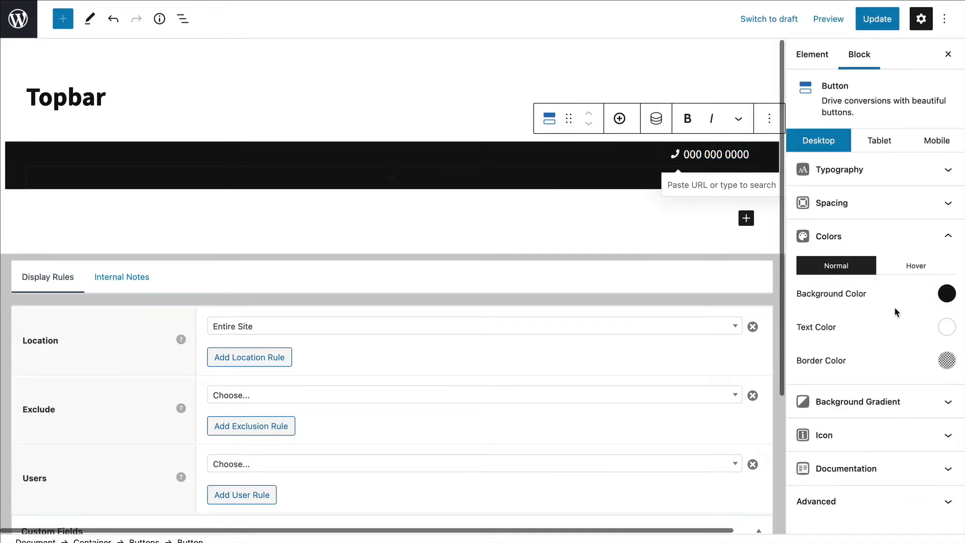
click(918, 263)
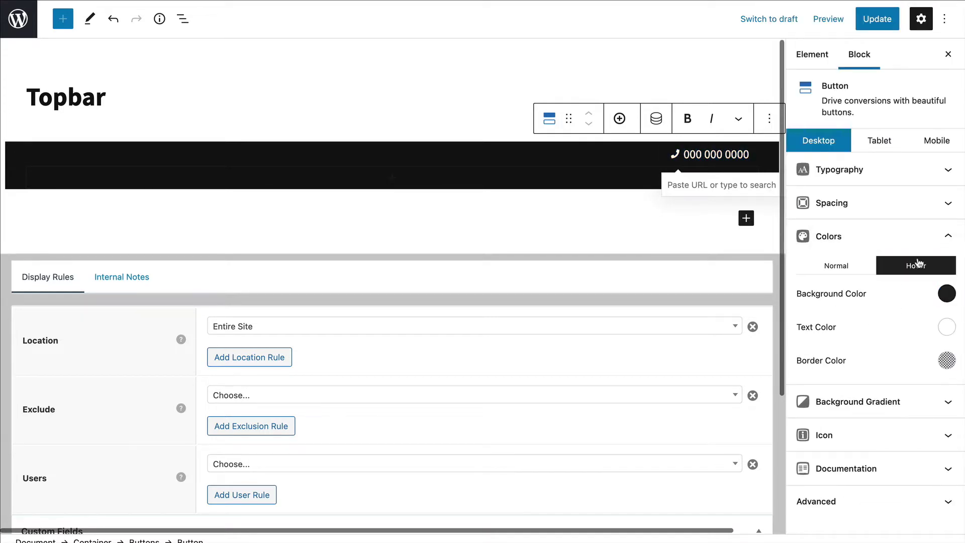
click(947, 294)
click(935, 245)
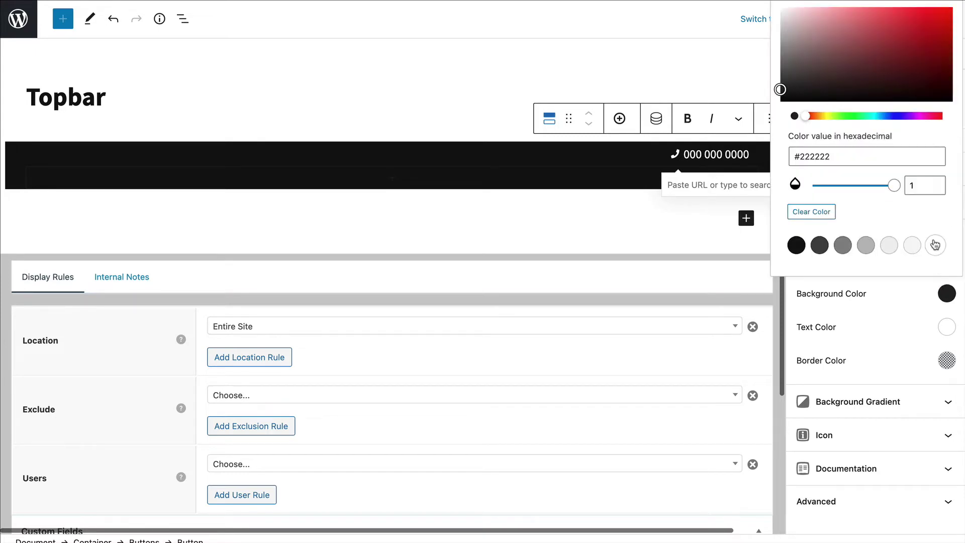
click(942, 325)
click(796, 278)
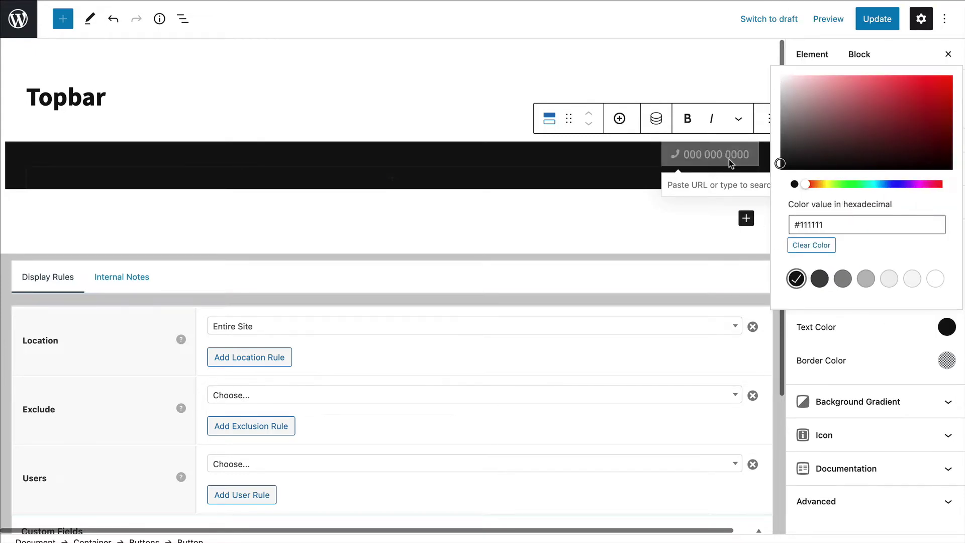
click(878, 24)
click(879, 24)
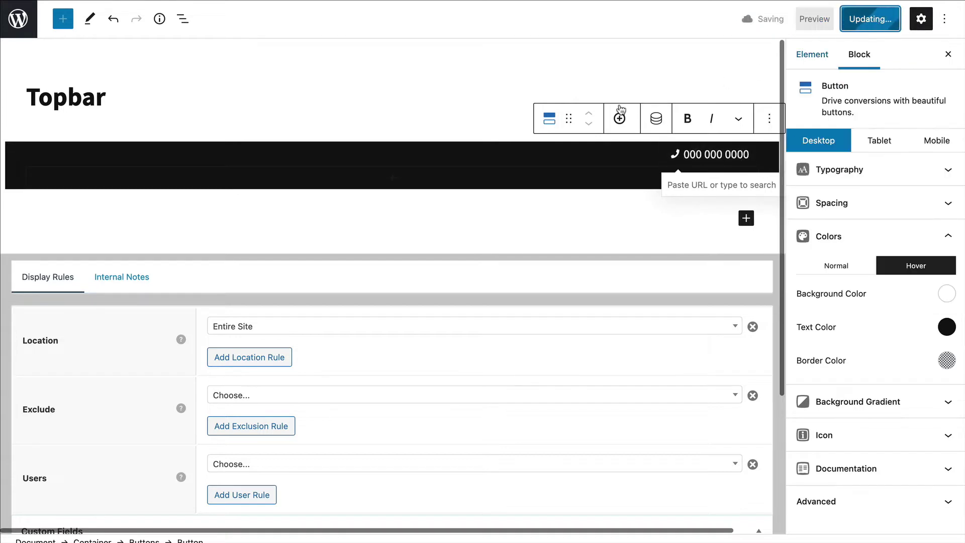
click(472, 119)
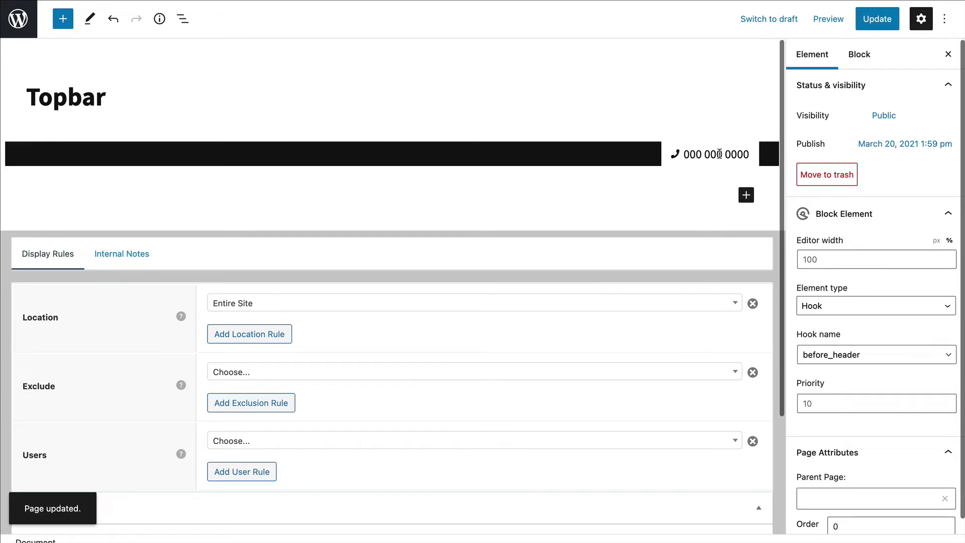
Add a second button labelled EMAIL US with an envelope icon, and save.
click(720, 154)
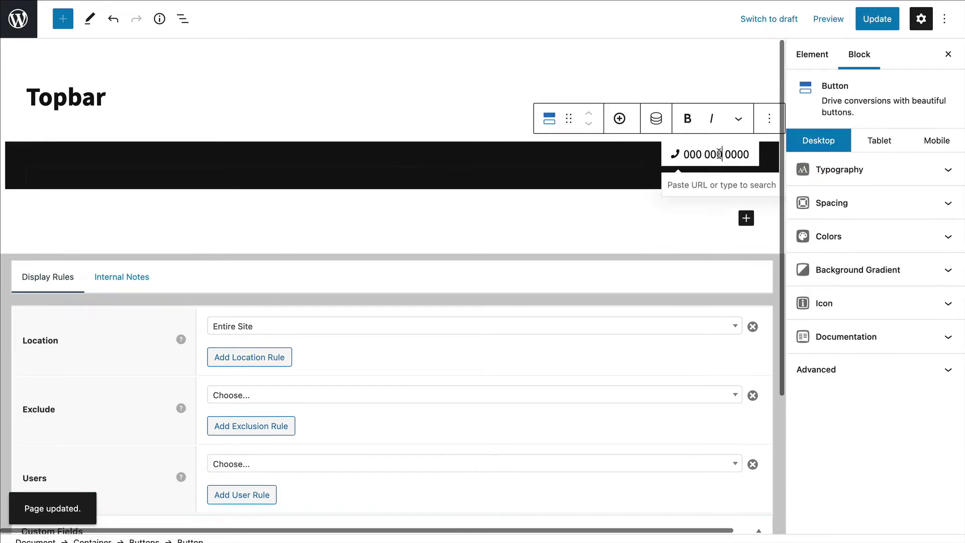
click(620, 118)
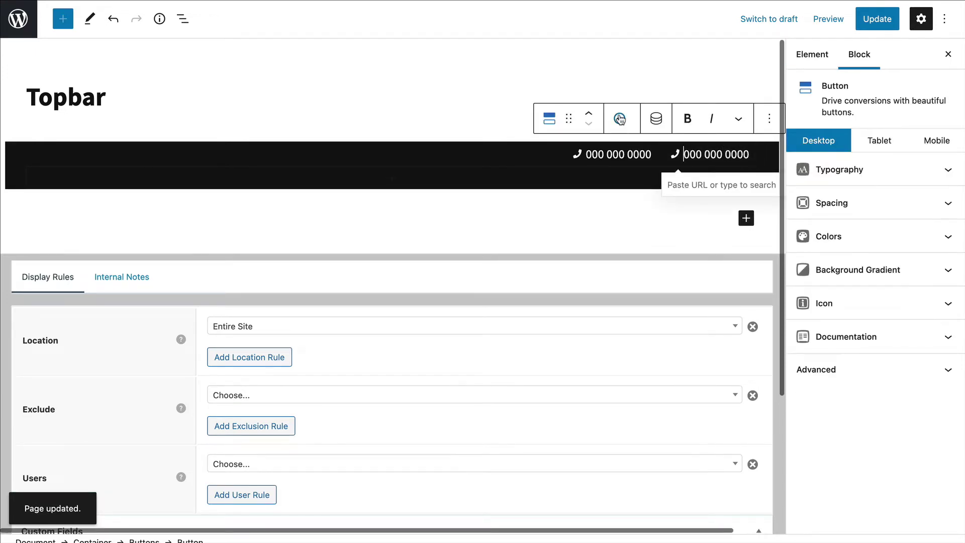
triple_click(721, 154)
text(EMAIL US)
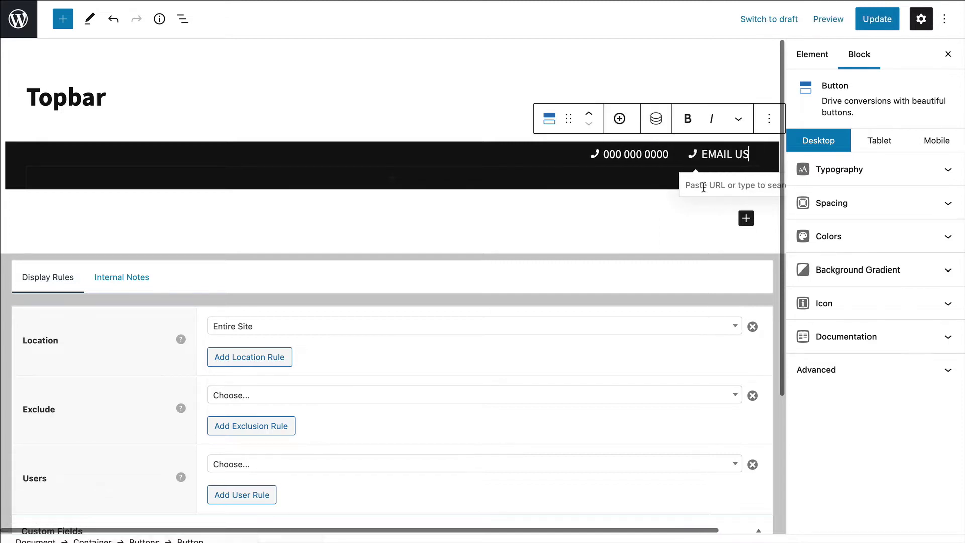
click(875, 303)
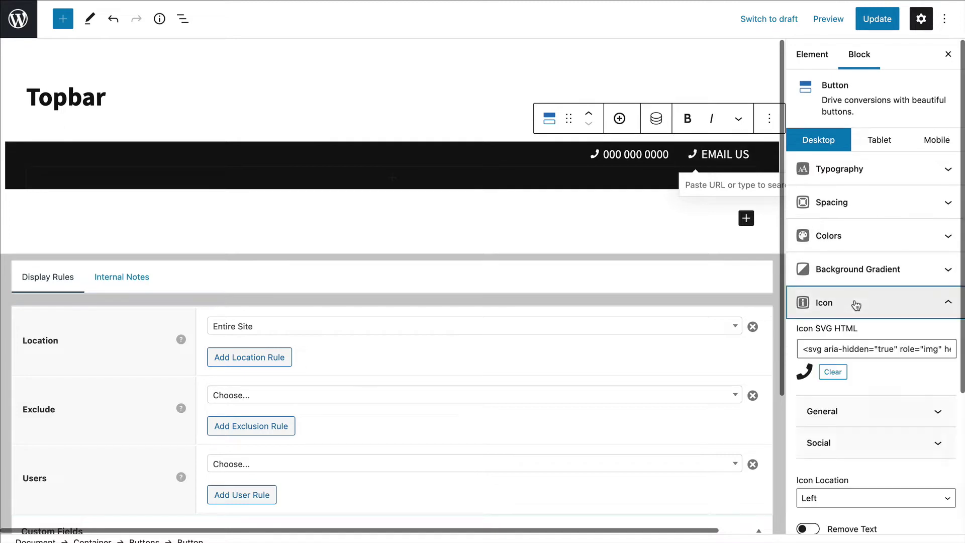
click(869, 294)
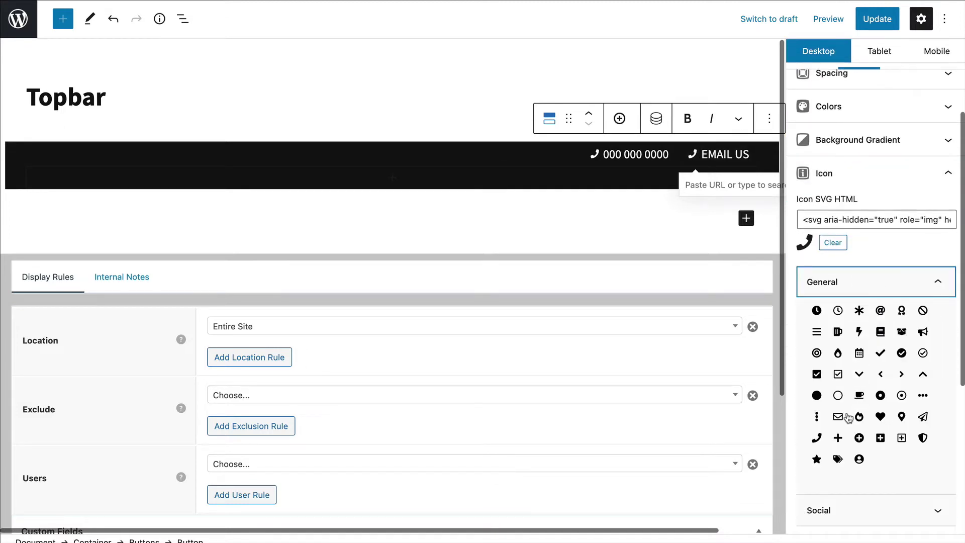
click(838, 416)
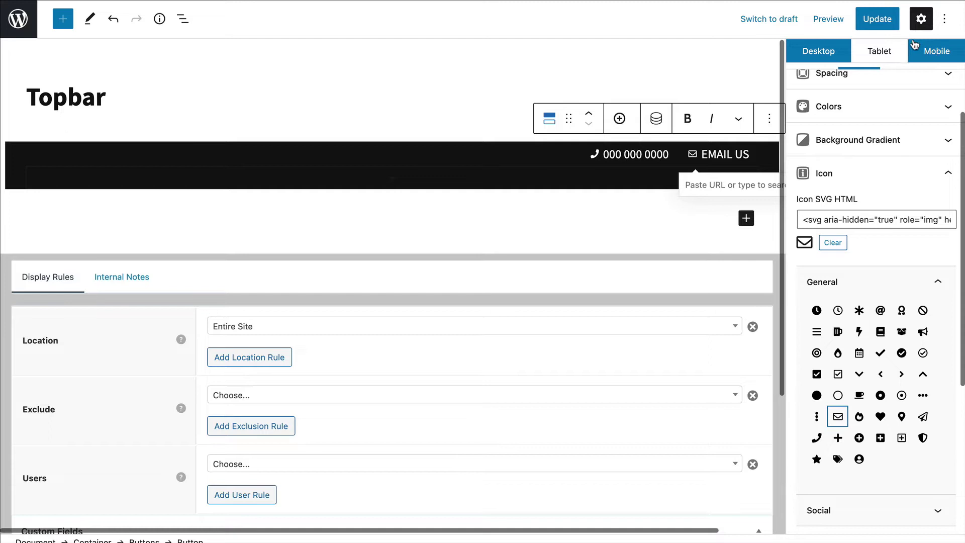
click(886, 21)
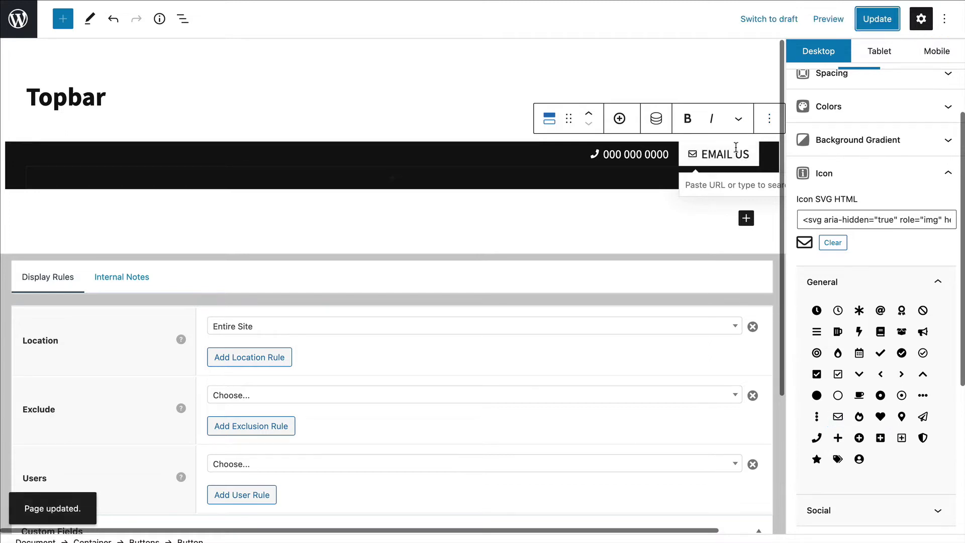
Give the EMAIL US button a grey #888888 background and save.
click(848, 107)
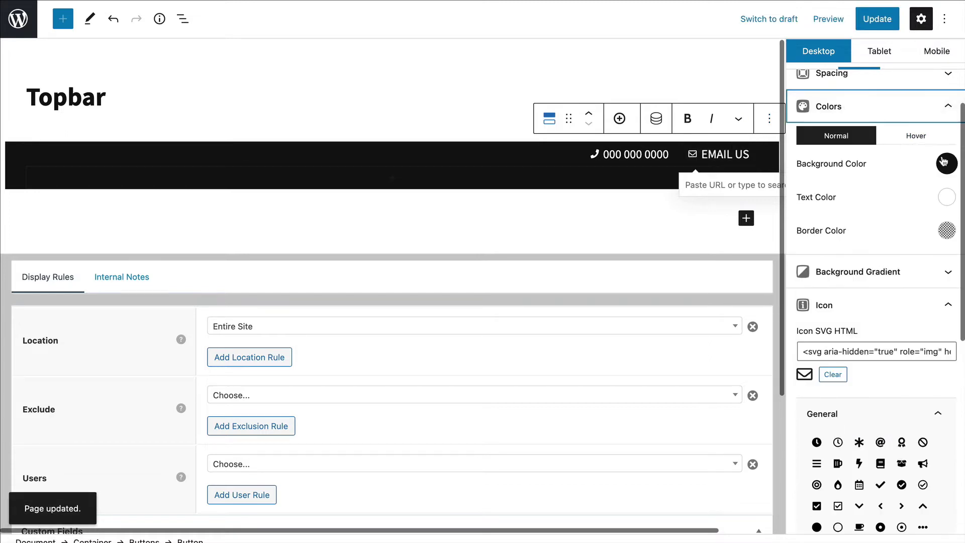
click(946, 162)
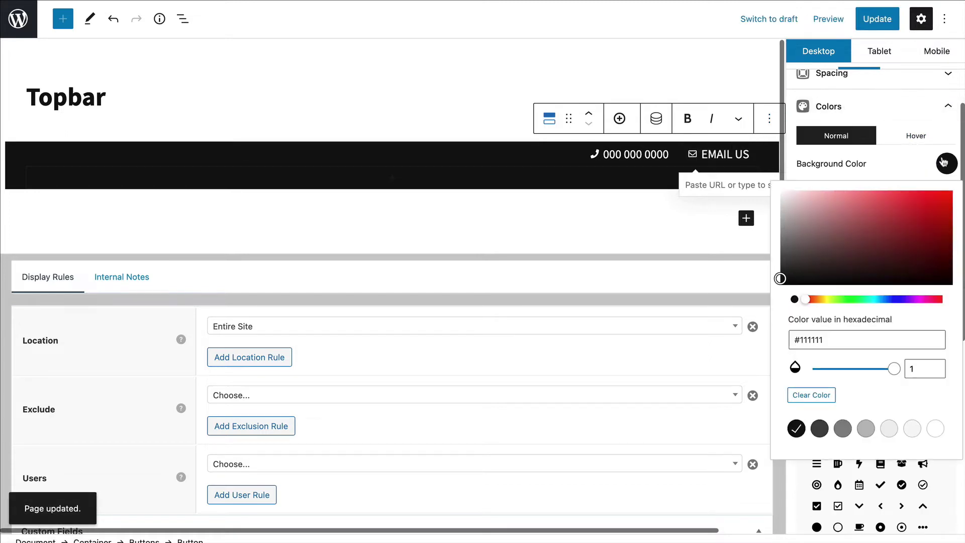
click(843, 429)
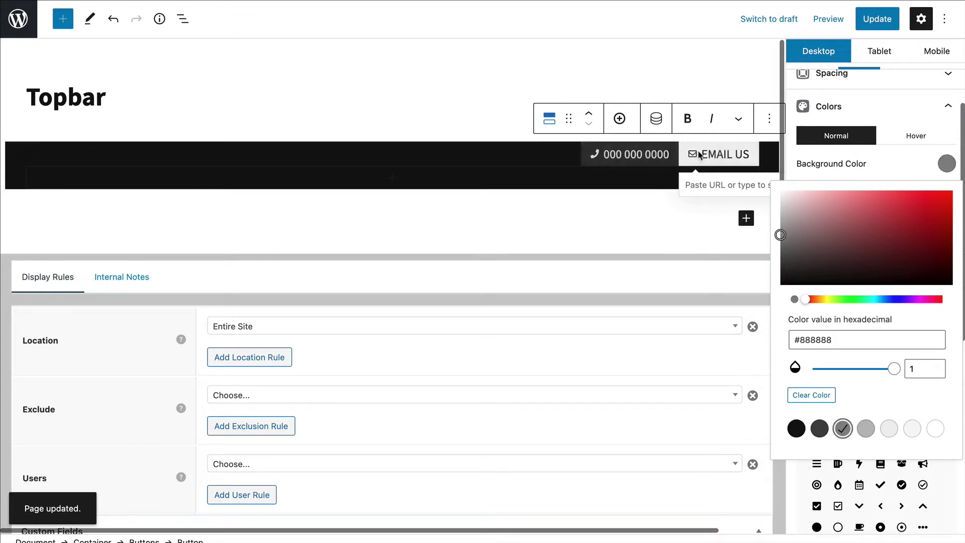
click(887, 20)
click(533, 60)
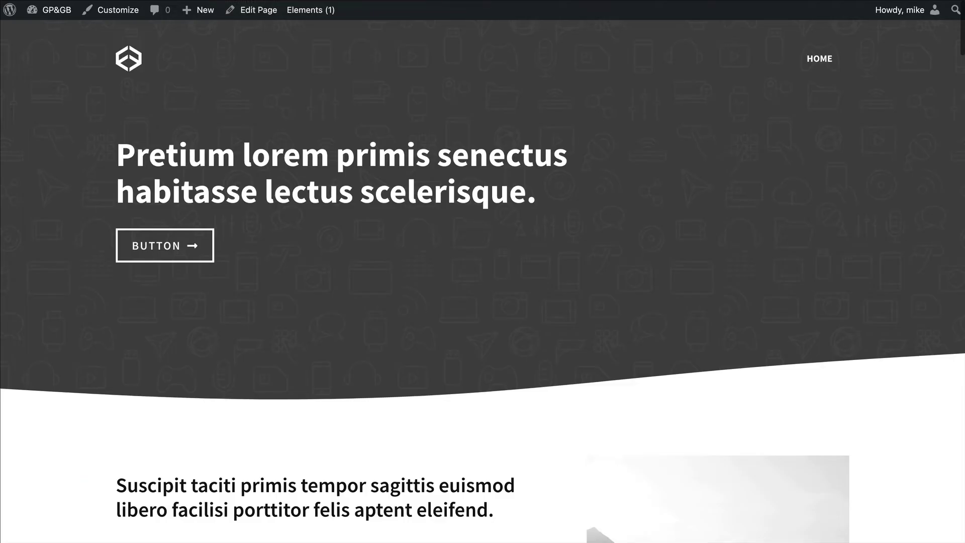
Reload the site to see the new topbar.
key(super+r)
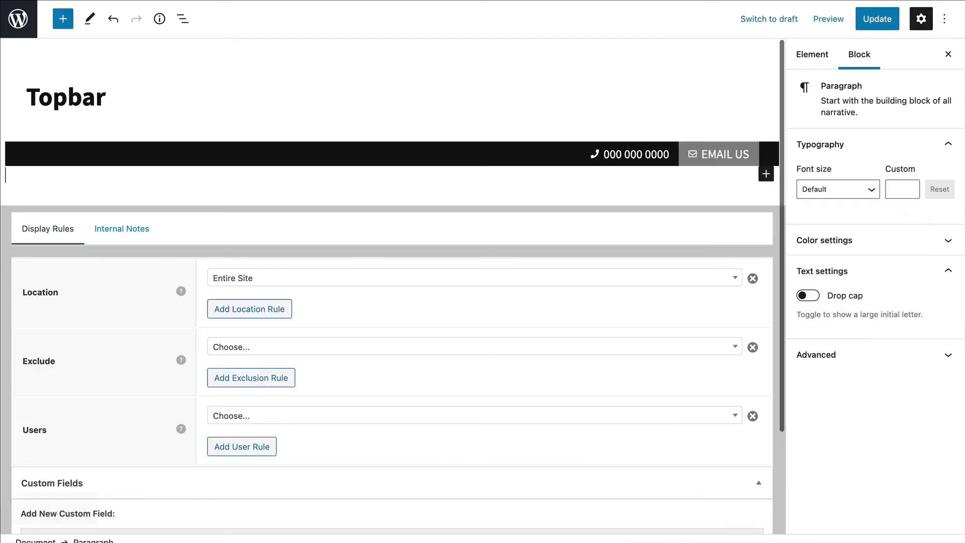
Center the topbar buttons for tablet and save the Topbar element.
click(461, 154)
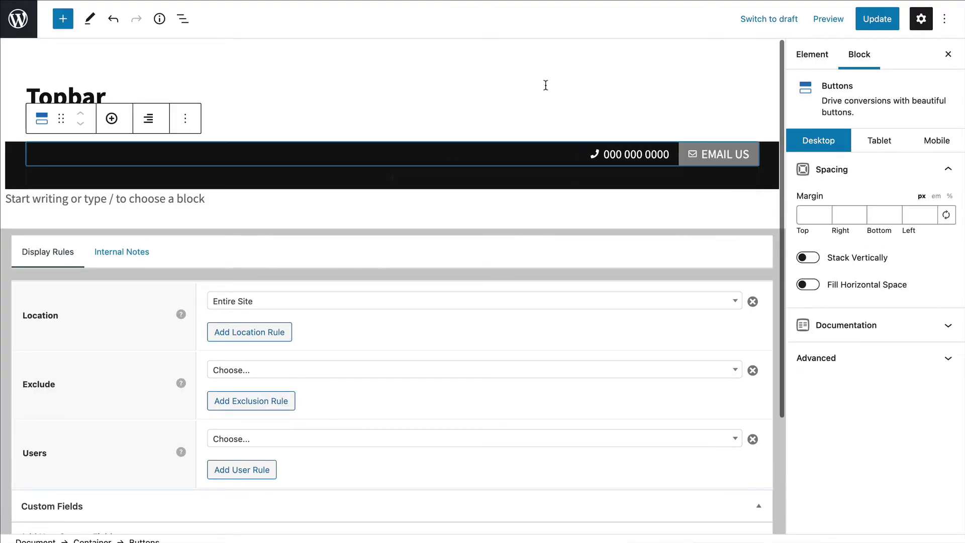
click(881, 142)
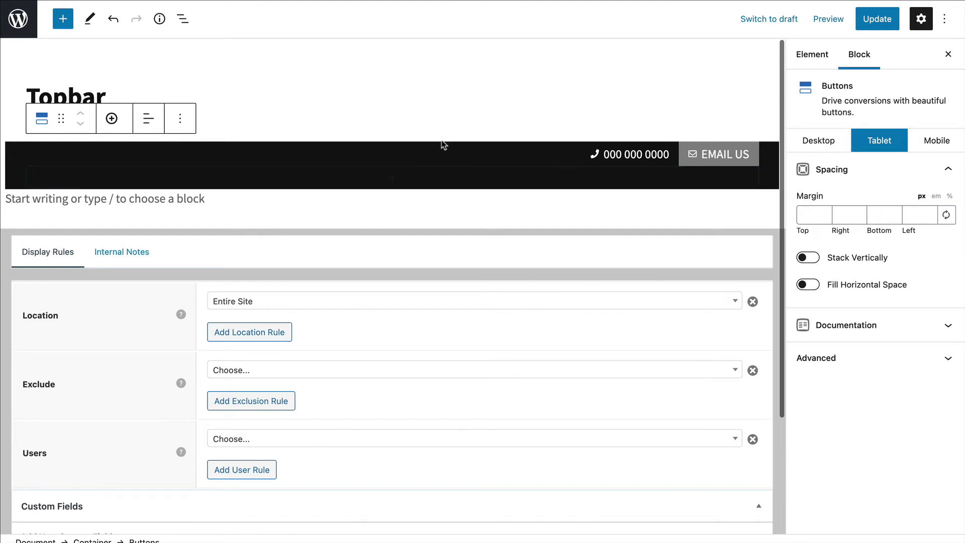
click(148, 119)
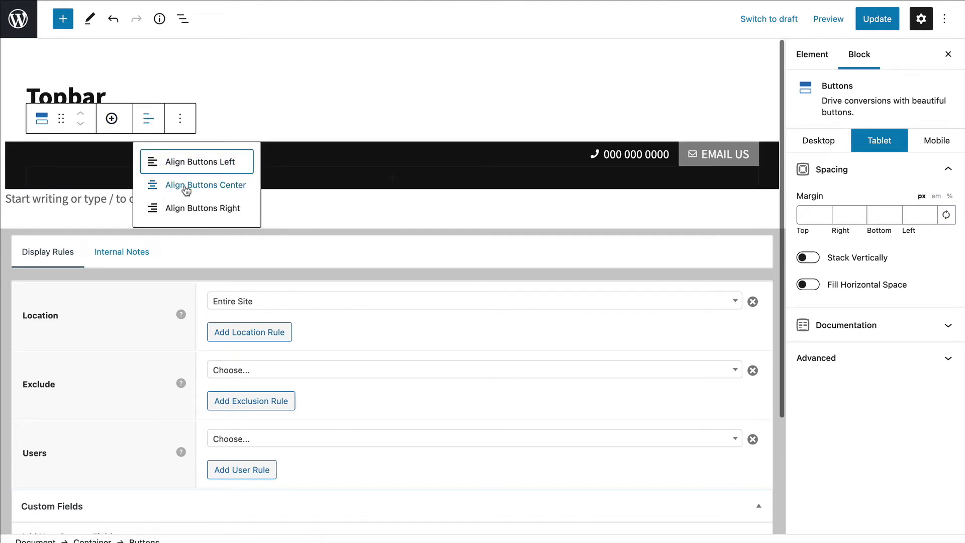
click(197, 186)
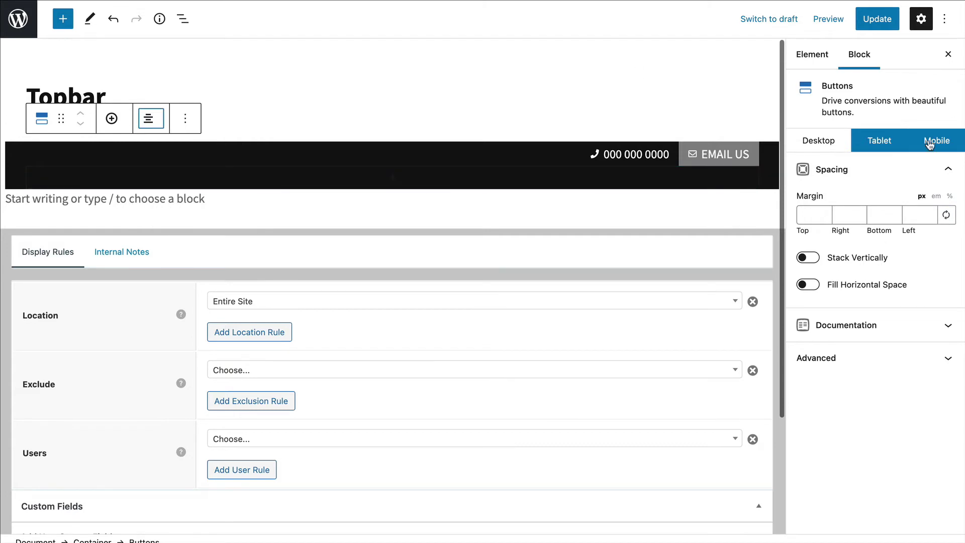
click(929, 143)
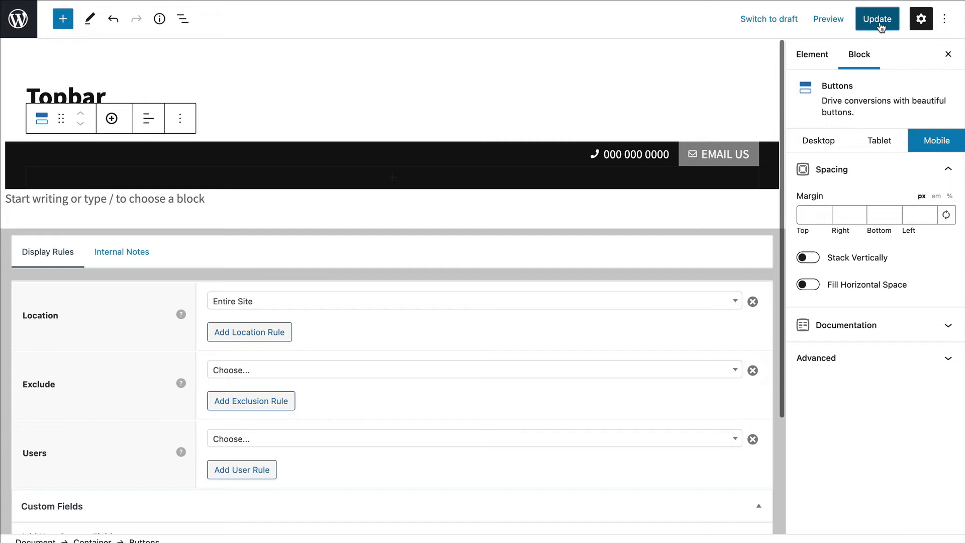
click(880, 23)
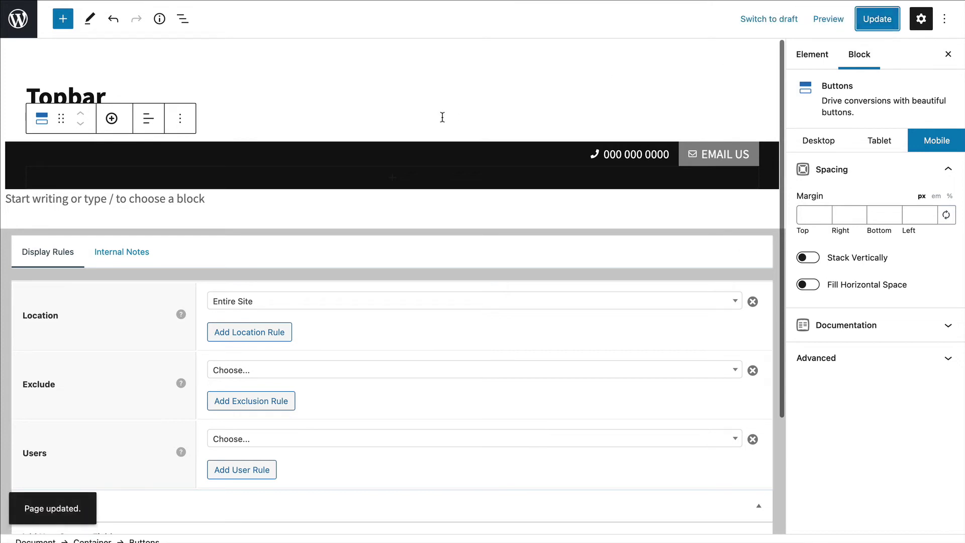
Delete the empty paragraph below the topbar and save again.
click(222, 199)
key(BackSpace)
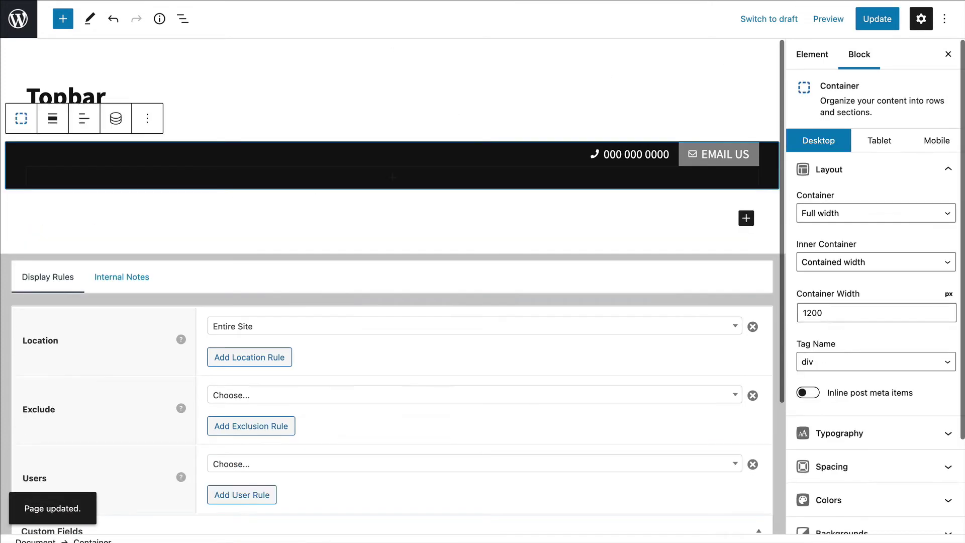
click(877, 20)
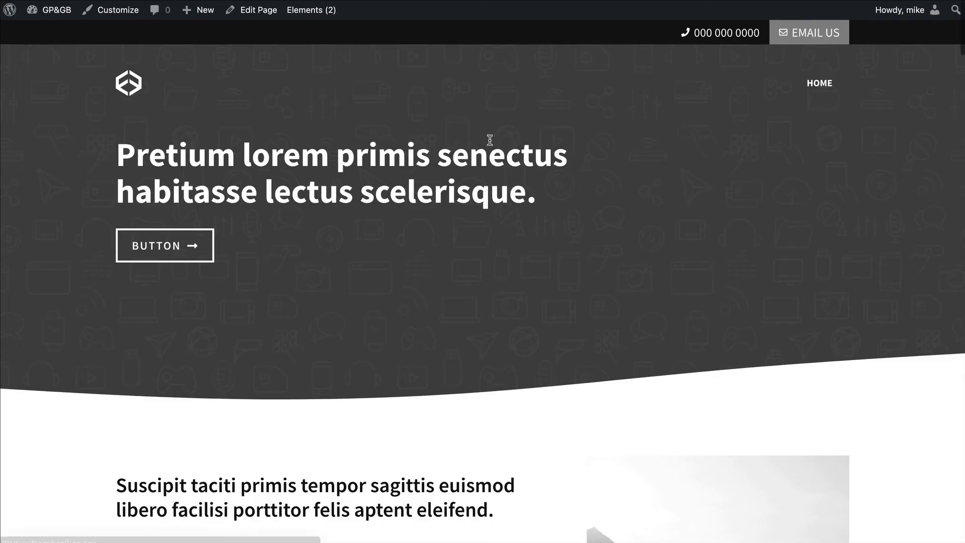
key(alt+shift+h)
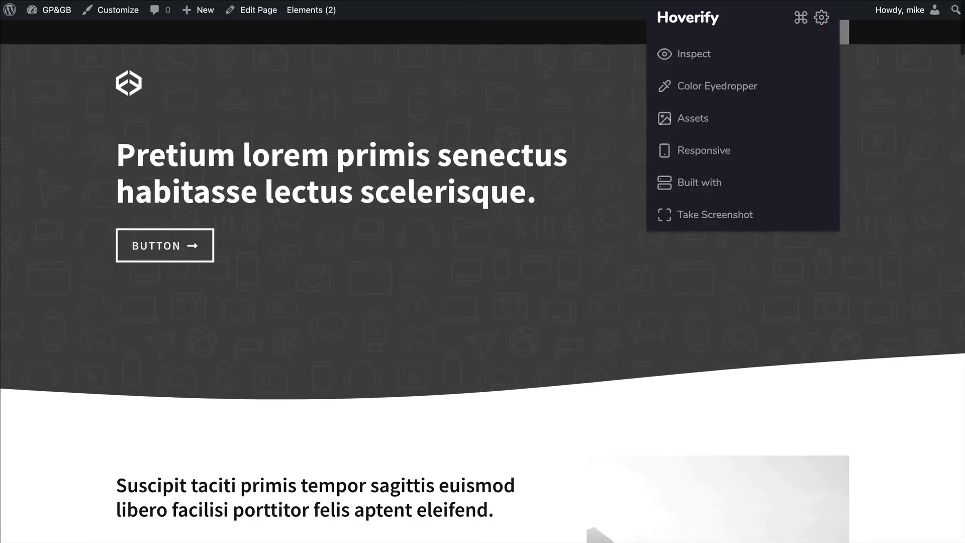
click(725, 150)
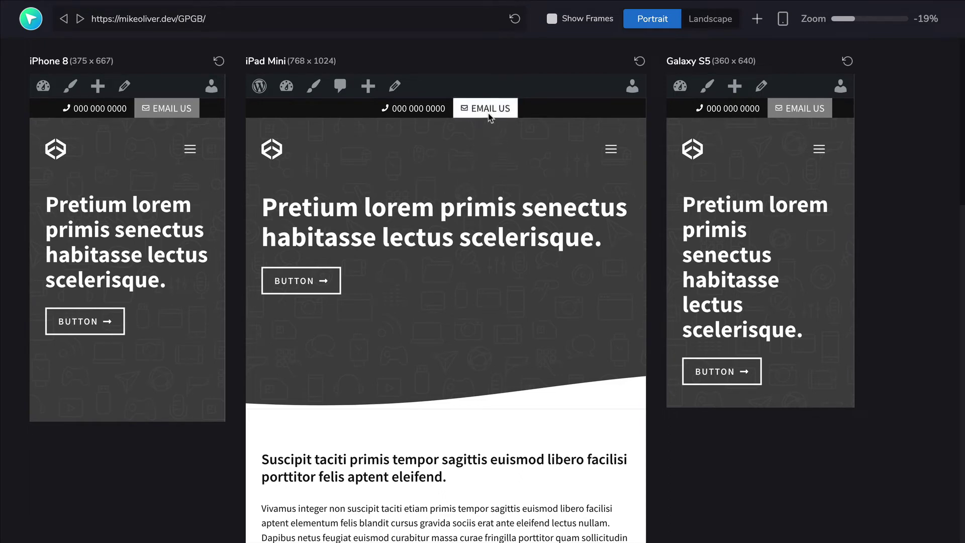
triple_click(479, 103)
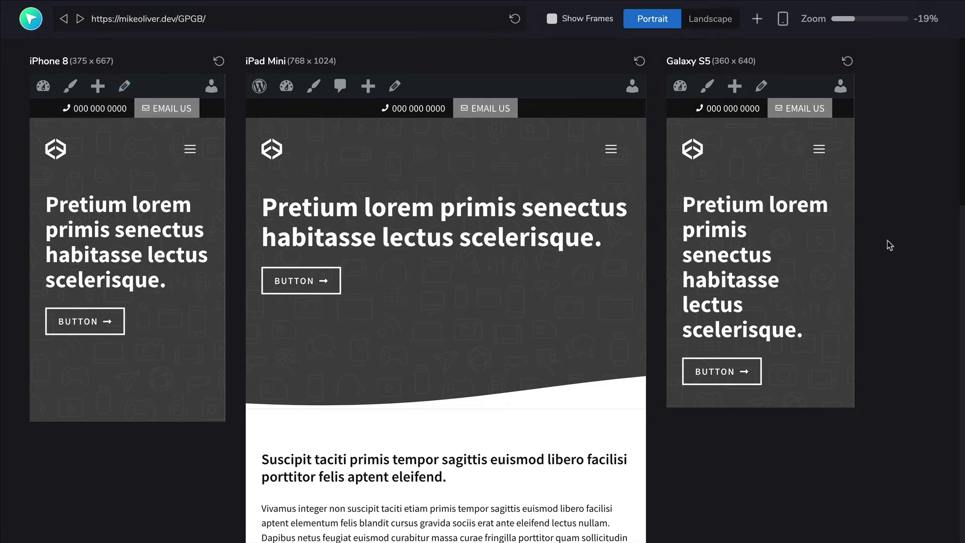
scroll(888, 240, down, 7)
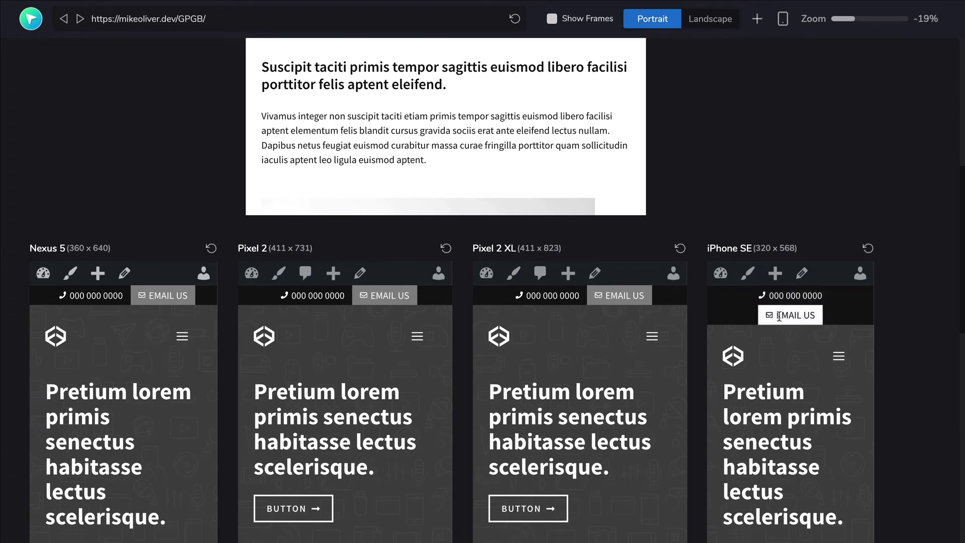
scroll(883, 293, down, 1)
scroll(885, 296, down, 4)
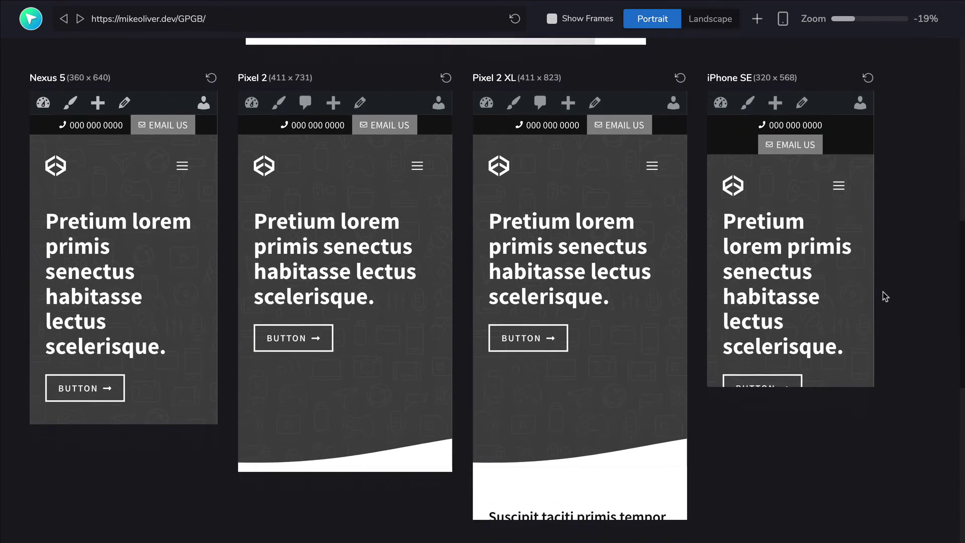
scroll(885, 297, up, 8)
scroll(885, 296, up, 3)
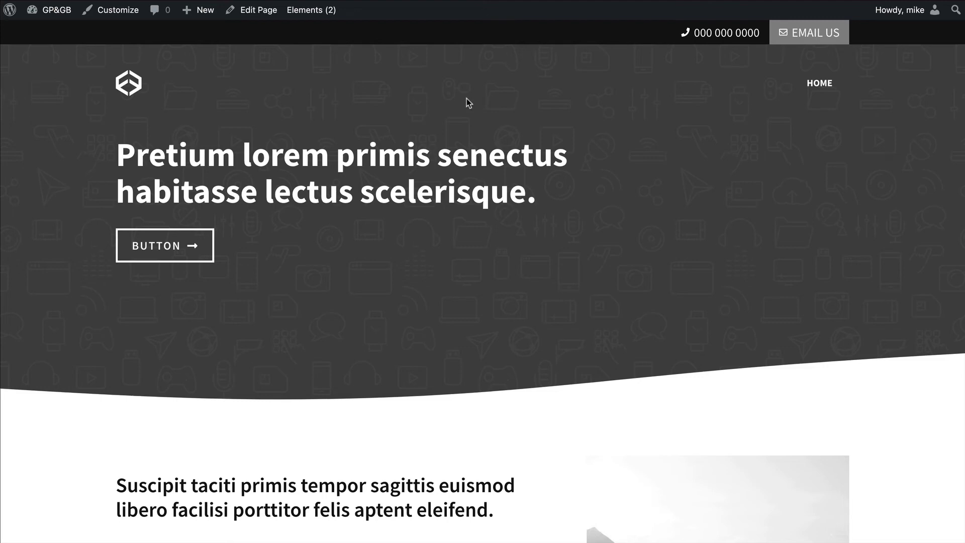
Scroll the page down and back up to inspect the topbar.
scroll(466, 98, down, 3)
scroll(467, 98, up, 3)
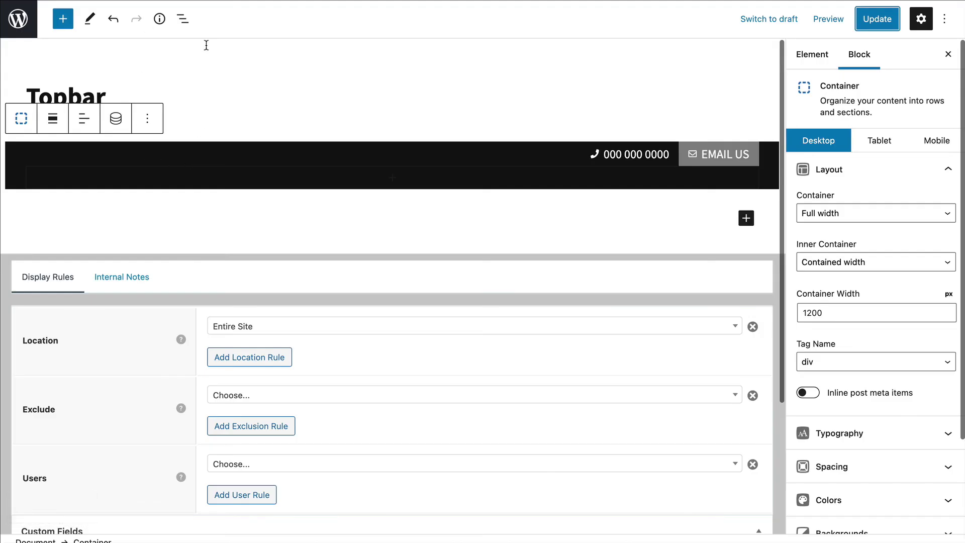
Convert the outer topbar container into a reusable block named TOPBAR and save both.
click(183, 19)
click(219, 79)
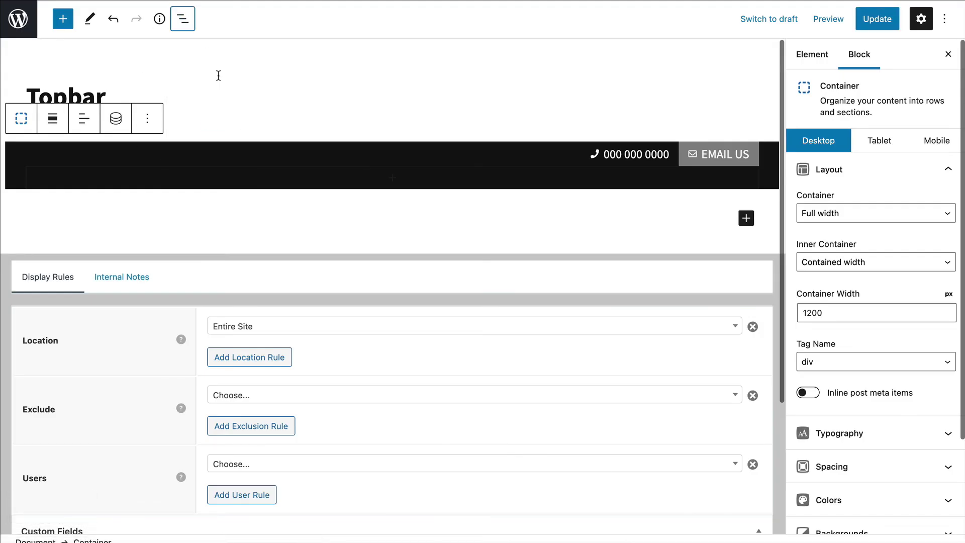
click(150, 125)
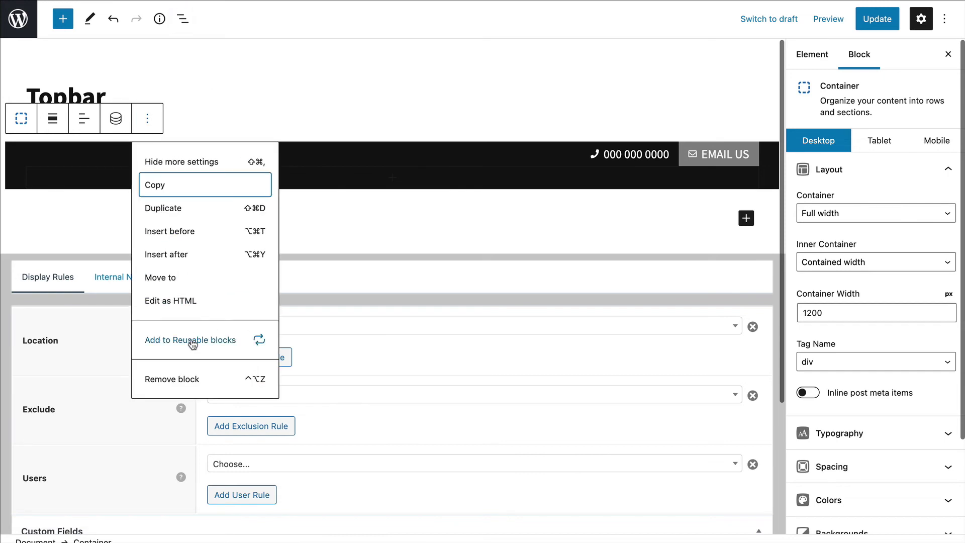
click(190, 341)
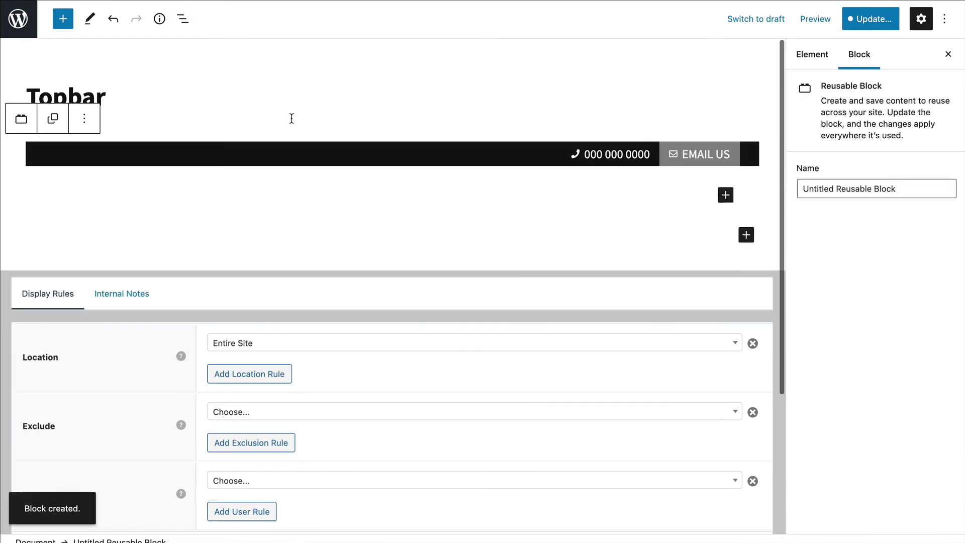
triple_click(846, 187)
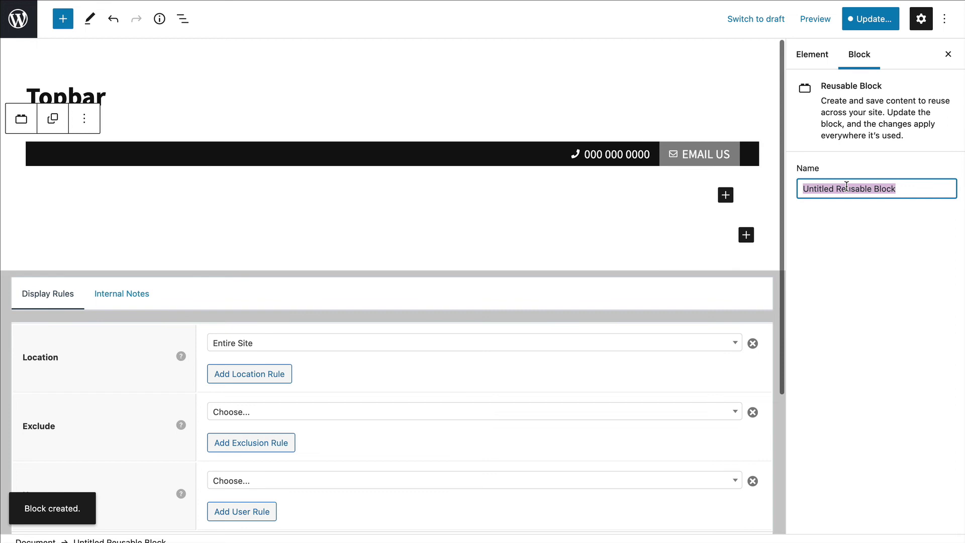
text(TOPBAR)
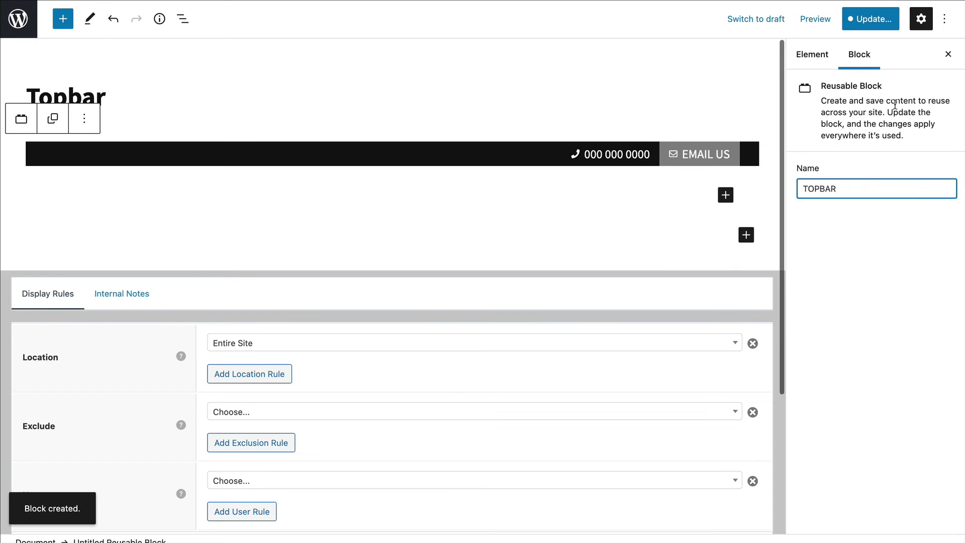
click(884, 23)
click(884, 23)
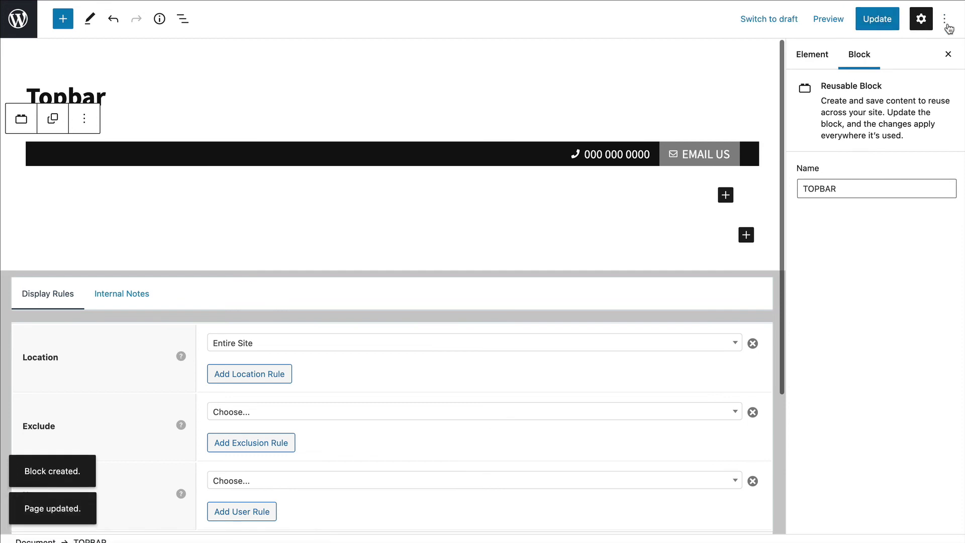
click(944, 19)
Export the TOPBAR reusable block as topbar.json, then open and cancel the Import from JSON form.
click(881, 320)
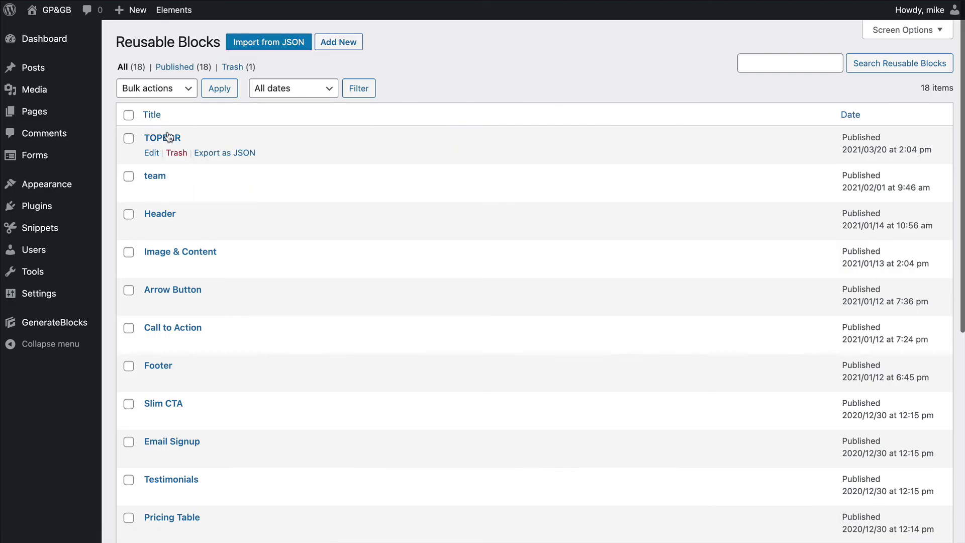
click(240, 153)
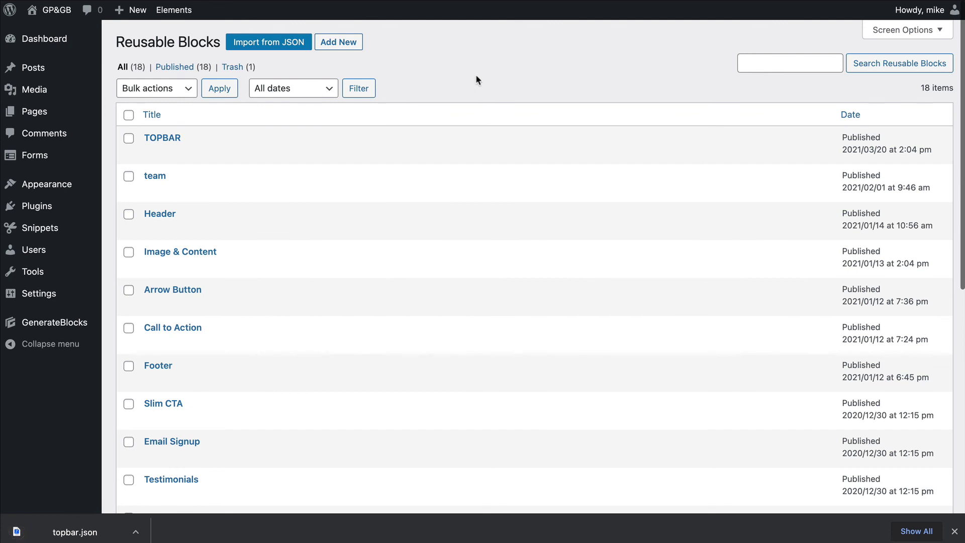
click(270, 46)
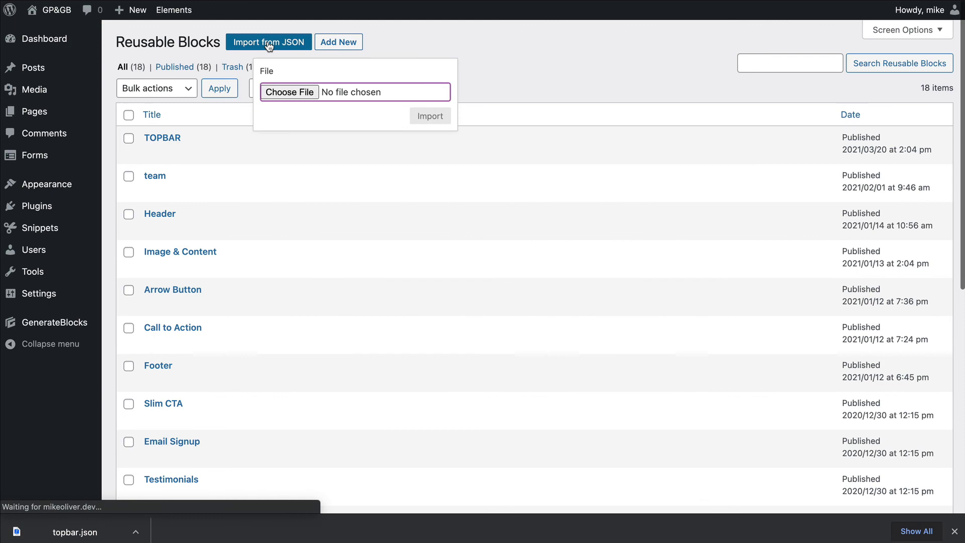
click(280, 96)
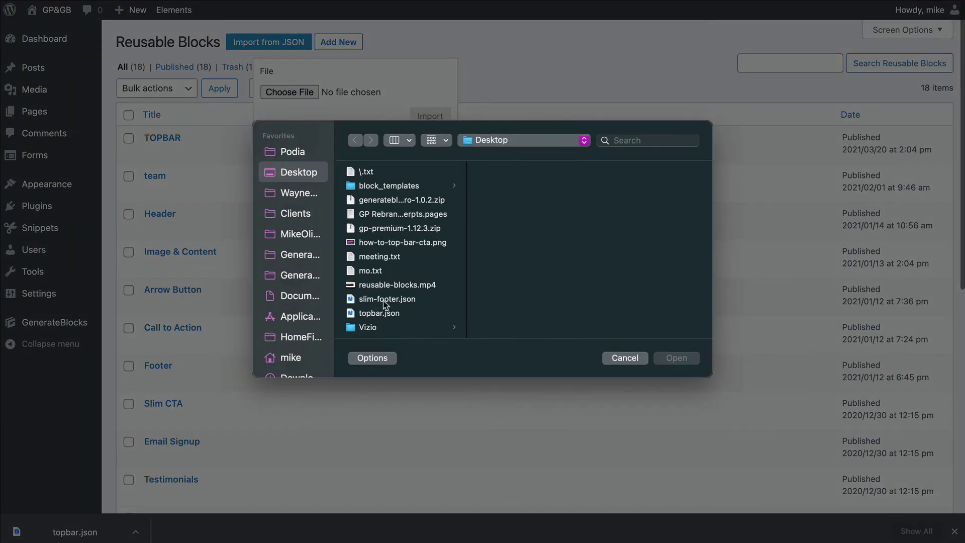
click(625, 358)
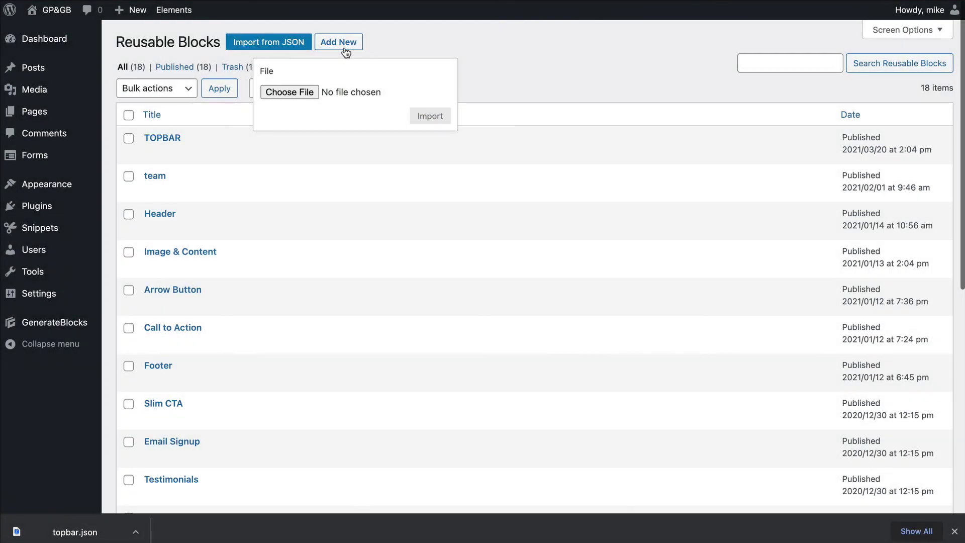
click(491, 75)
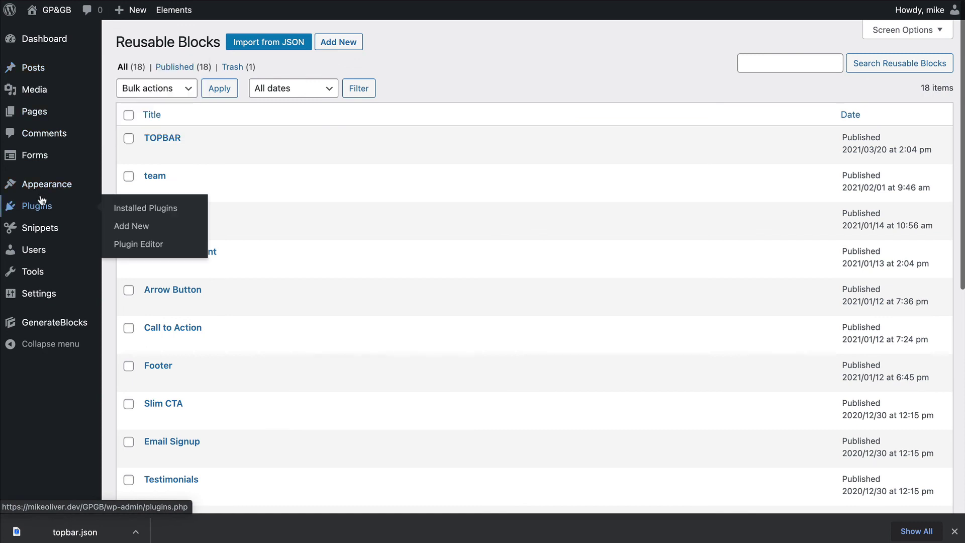
Open Appearance > Elements to view the Topbar element hooked before_header on the Entire Site.
mouse_move(37, 187)
click(146, 277)
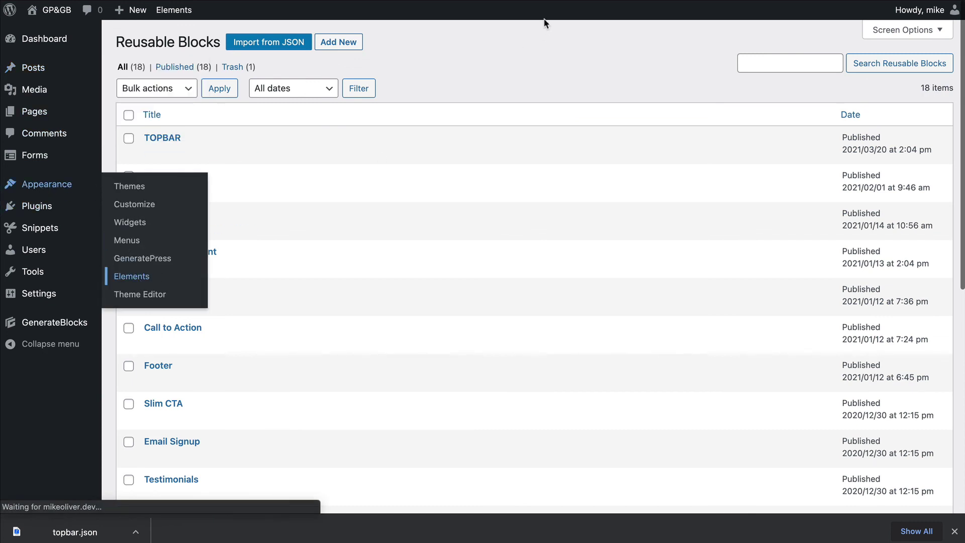